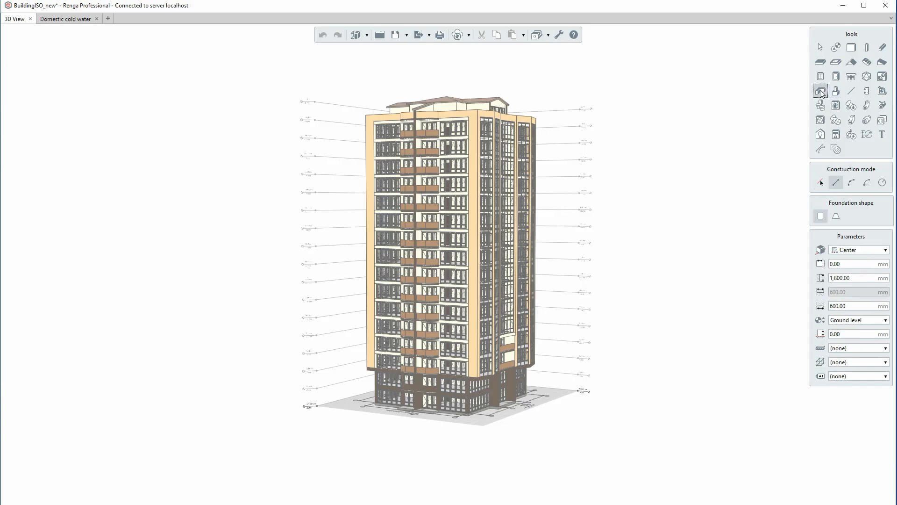
{"action": "key", "text": "Escape"}
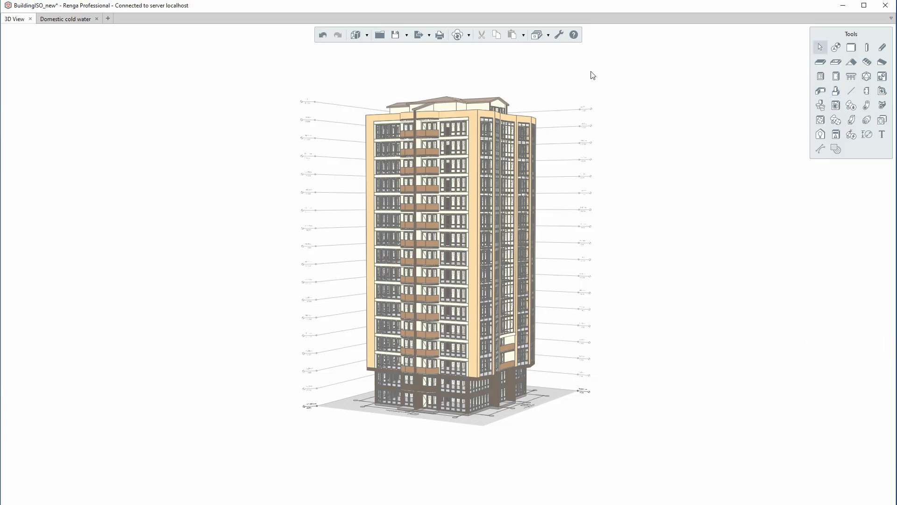
{"action": "left_click", "coordinate": [548, 36]}
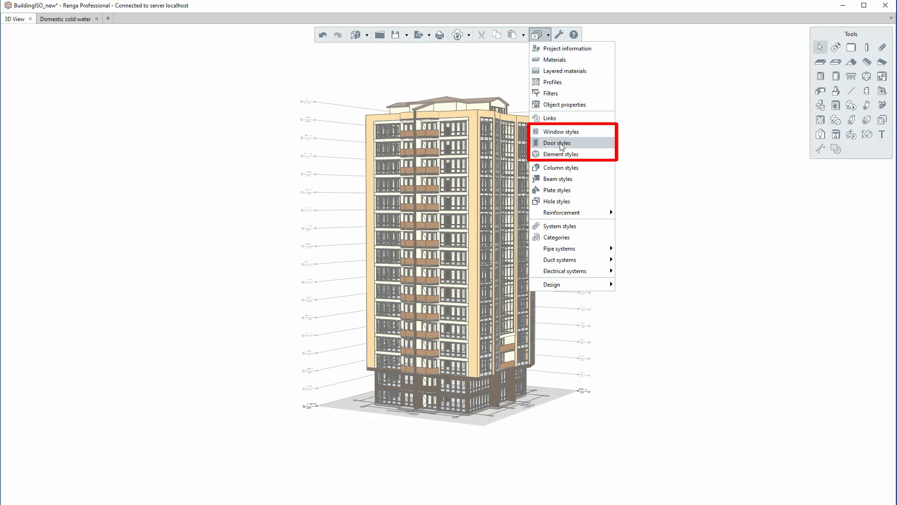
{"action": "mouse_move", "coordinate": [587, 218]}
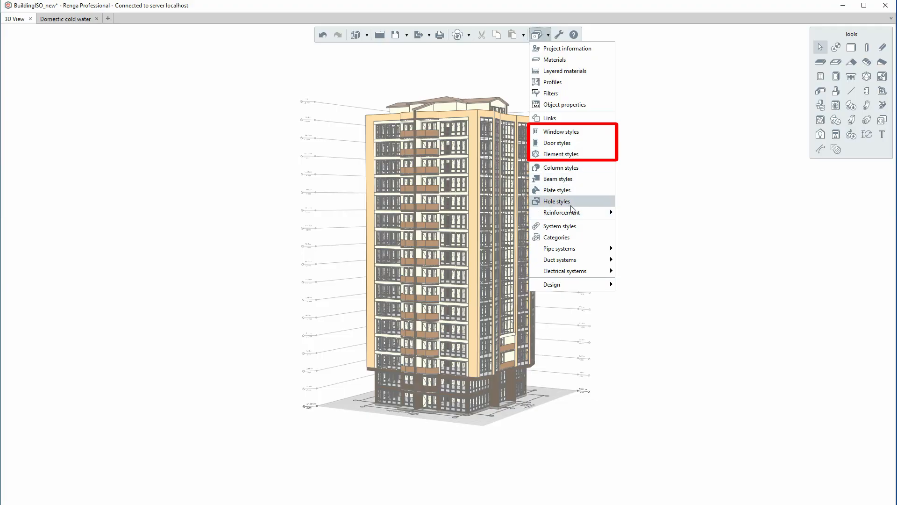
{"action": "mouse_move", "coordinate": [571, 250]}
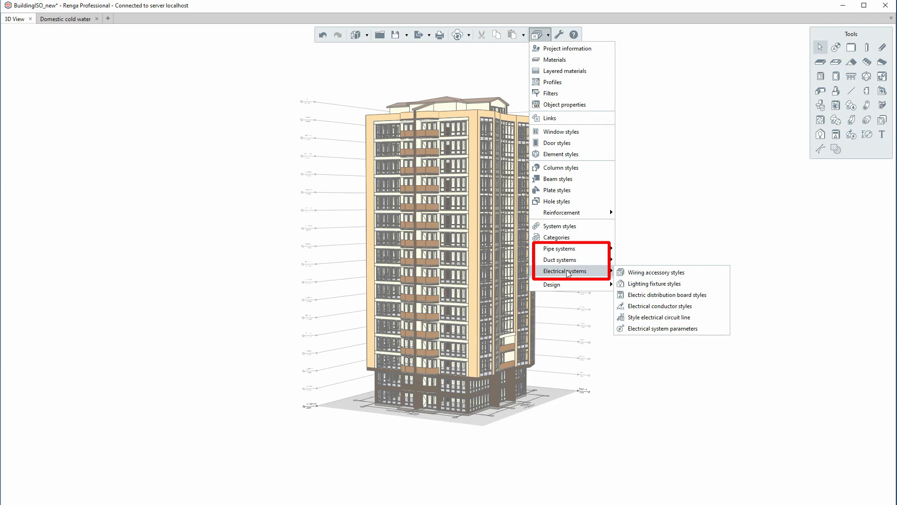
{"action": "left_click", "coordinate": [739, 293]}
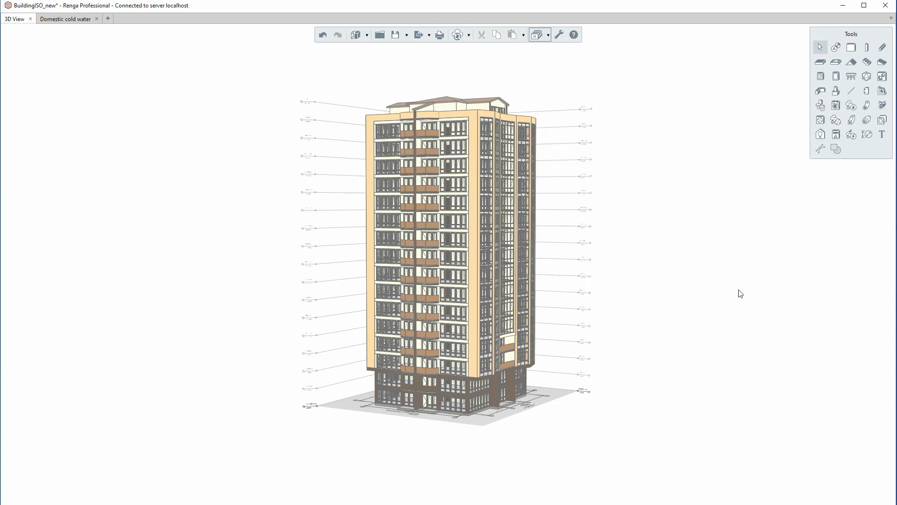
Try Concrete as the material for a new column.
{"action": "left_click", "coordinate": [868, 48]}
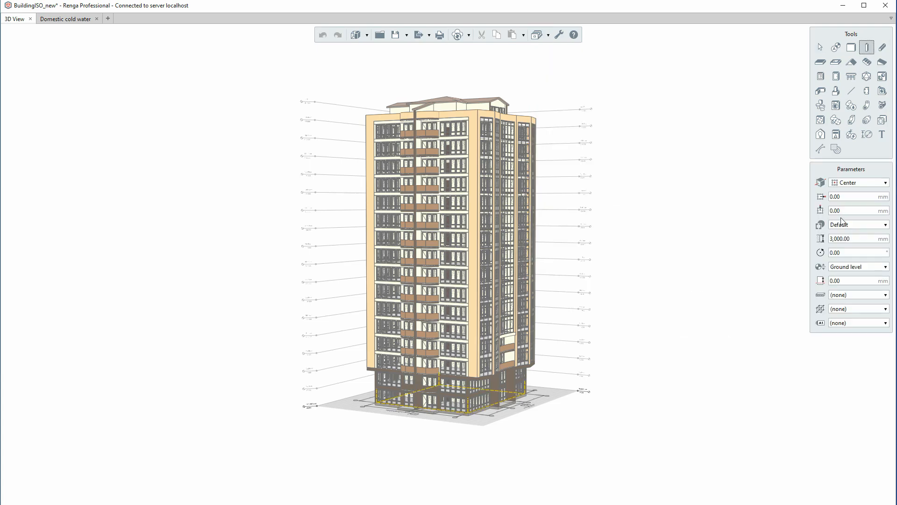
{"action": "left_click", "coordinate": [854, 294]}
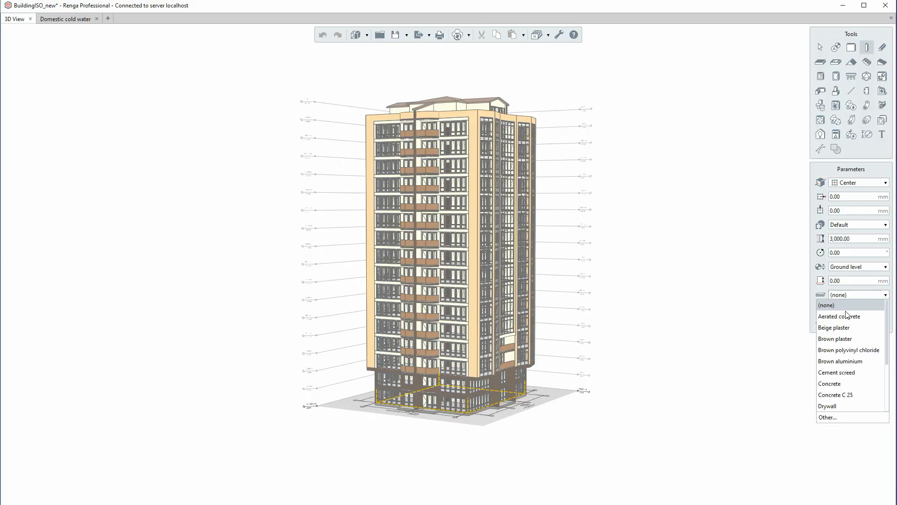
{"action": "left_click", "coordinate": [826, 386]}
{"action": "key", "text": "Escape"}
View the available construction materials for the Double-casement window style, leaving the style unmodified.
{"action": "left_click", "coordinate": [550, 35]}
{"action": "left_click", "coordinate": [556, 131]}
{"action": "left_click", "coordinate": [564, 278]}
{"action": "left_click", "coordinate": [564, 277]}
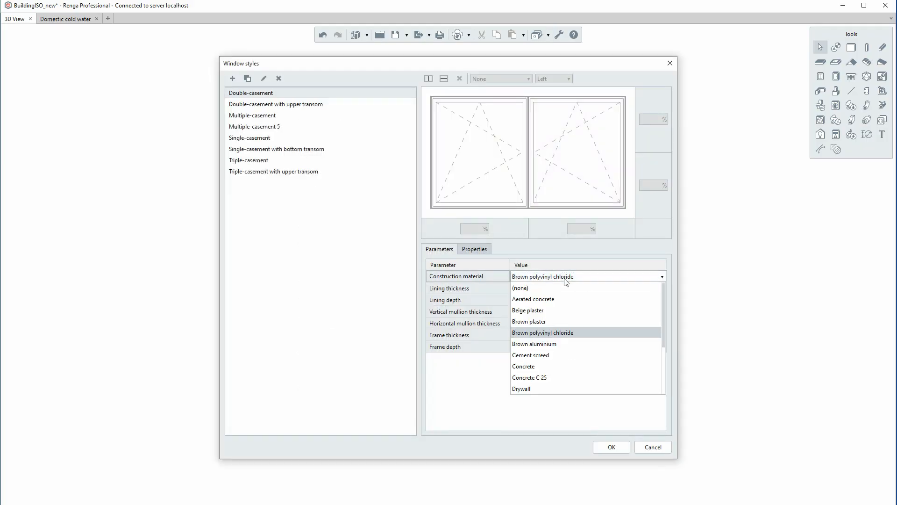
{"action": "key", "text": "Escape"}
{"action": "key", "text": "Escape"}
{"action": "key", "text": "Escape"}
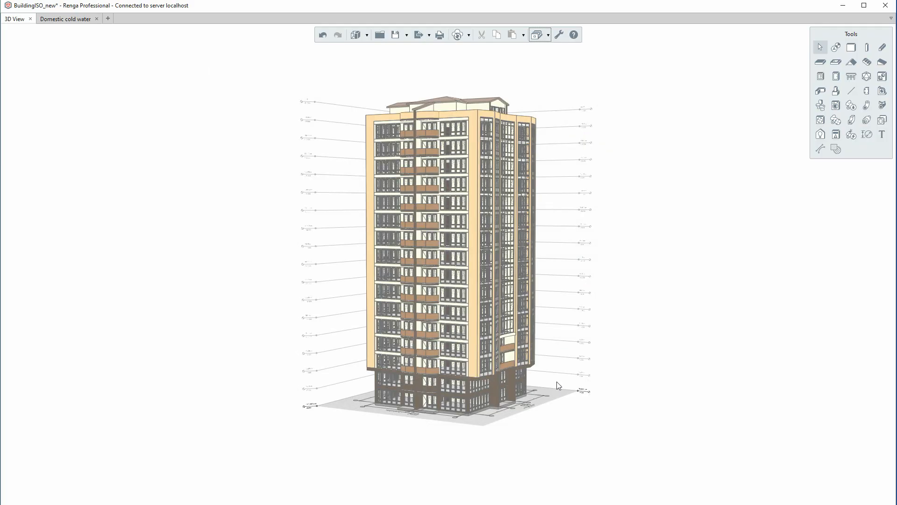
Examine the parameters of the material assigned to the facade beam on the 5th floor.
{"action": "left_click", "coordinate": [451, 306]}
{"action": "left_click", "coordinate": [851, 358]}
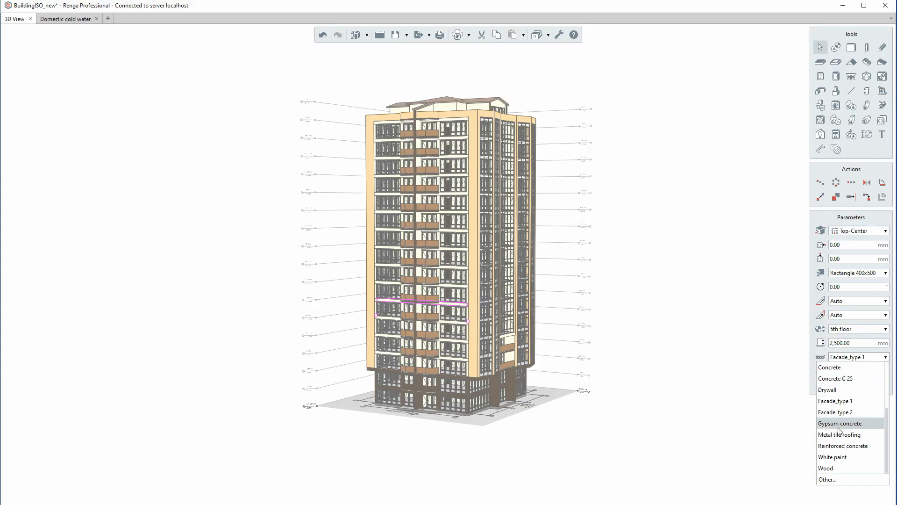
{"action": "left_click", "coordinate": [836, 477]}
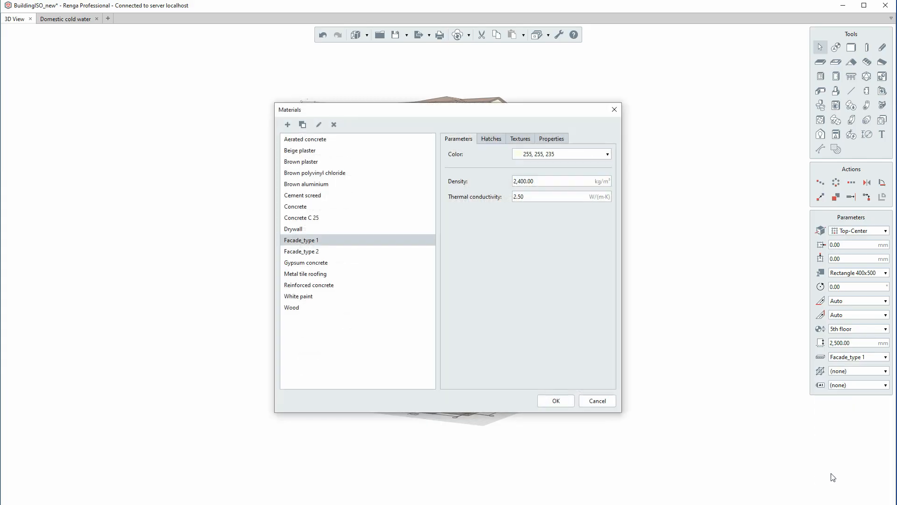
{"action": "left_click", "coordinate": [613, 111]}
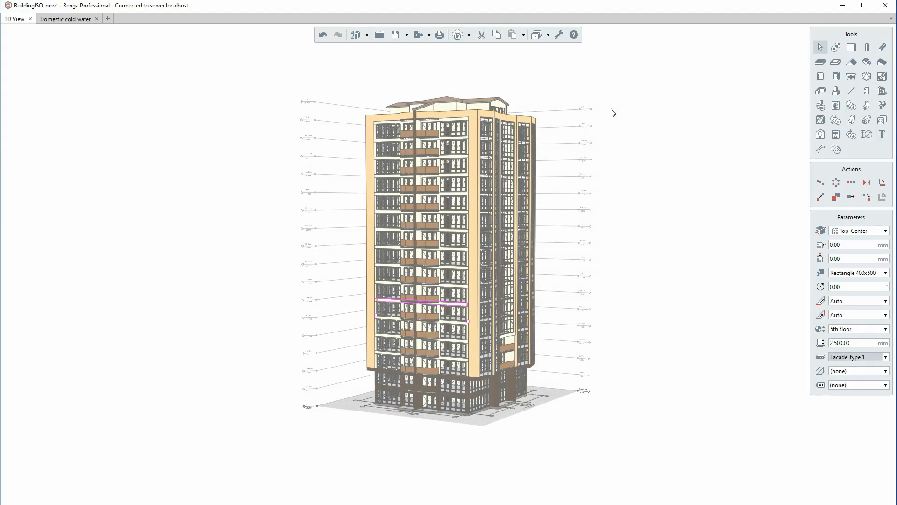
Create a new project material named Plastered concrete.
{"action": "left_click", "coordinate": [548, 37]}
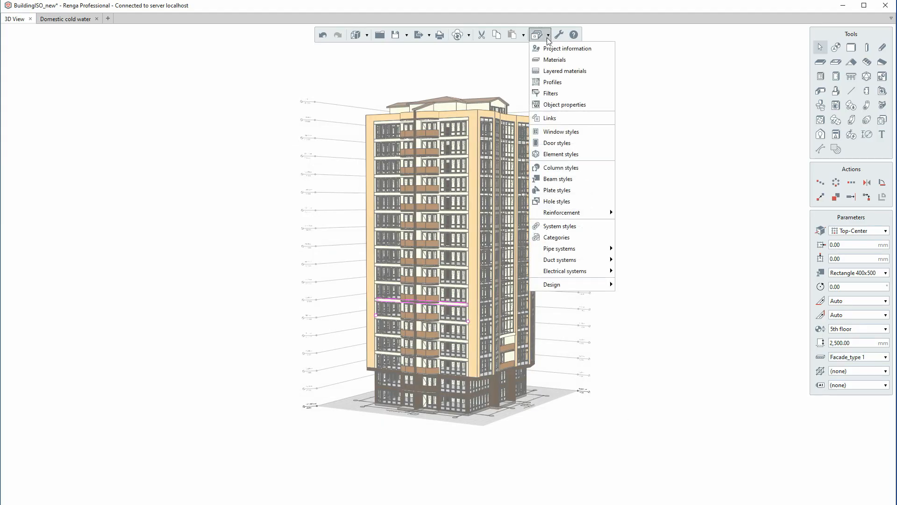
{"action": "left_click", "coordinate": [553, 61]}
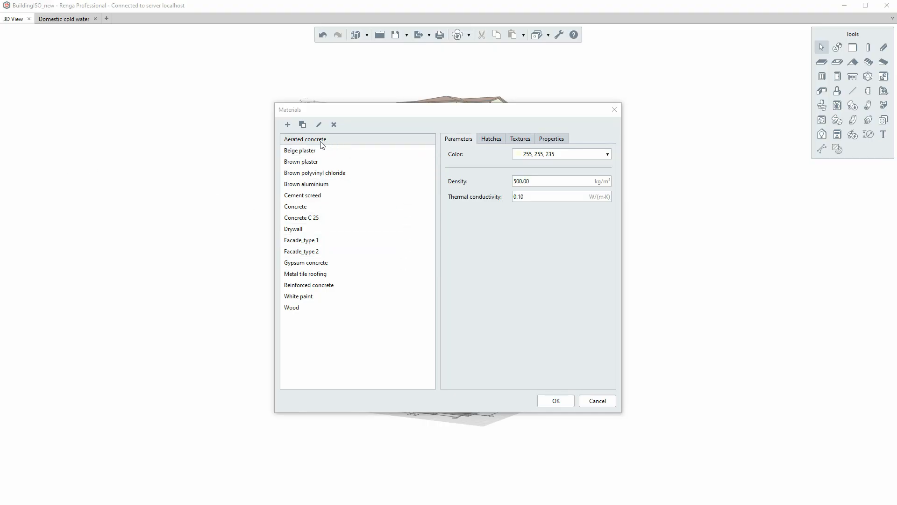
{"action": "left_click", "coordinate": [289, 126]}
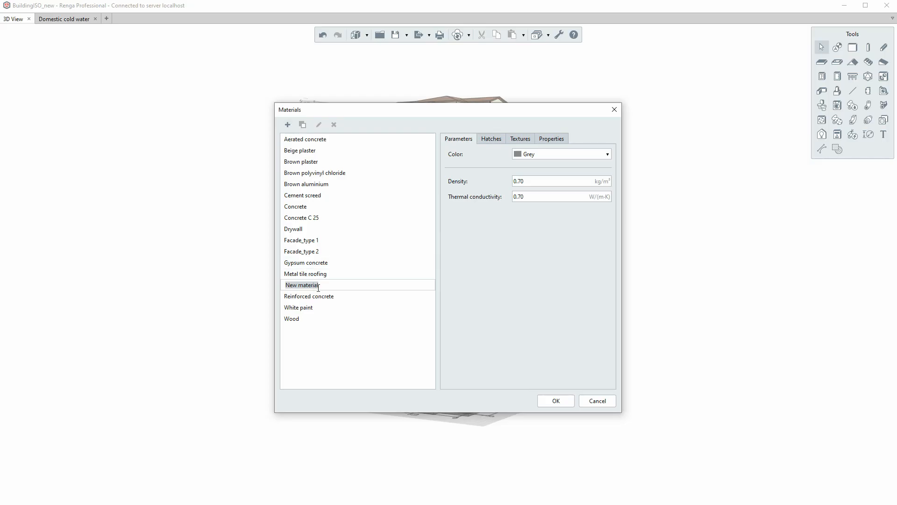
{"action": "type", "text": "Plastered concrete"}
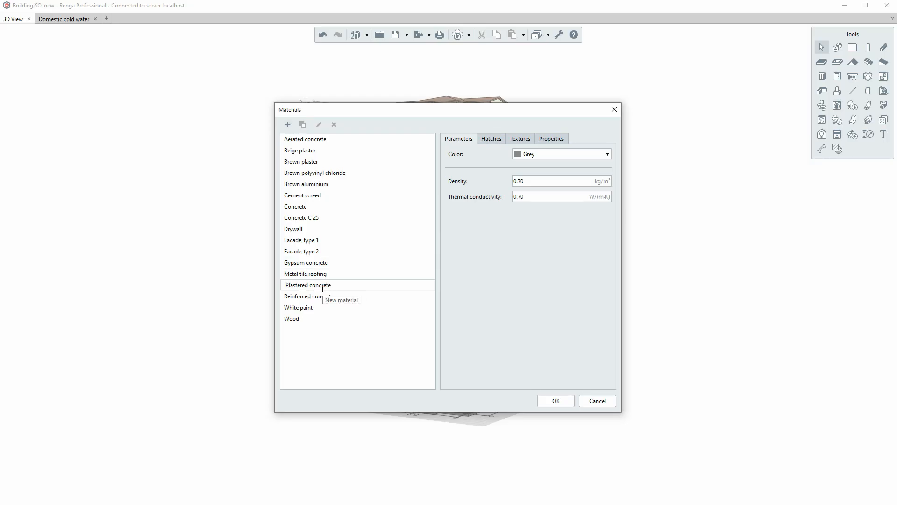
{"action": "key", "text": "Return"}
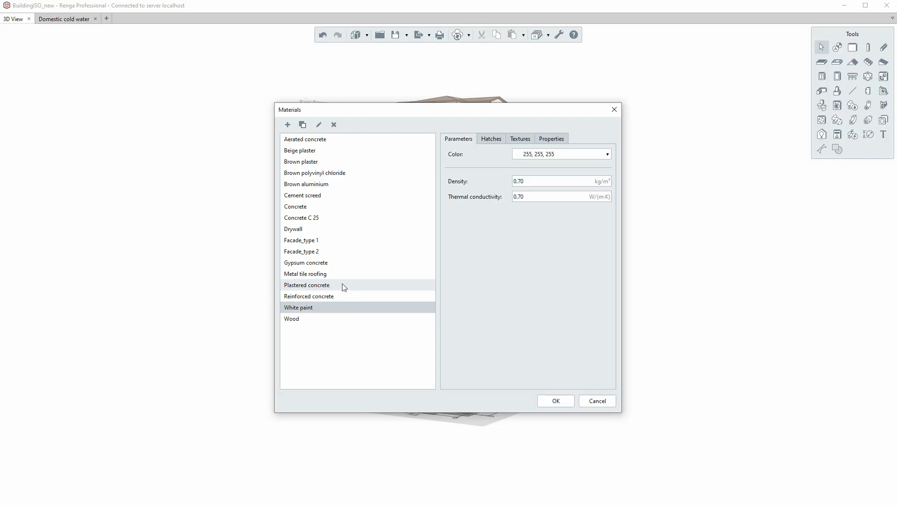
Set the Plastered concrete material's color to 255, 220, 170, density to 2400 kg/m³ and thermal conductivity to 2.5 W/(m·K).
{"action": "left_click", "coordinate": [542, 154]}
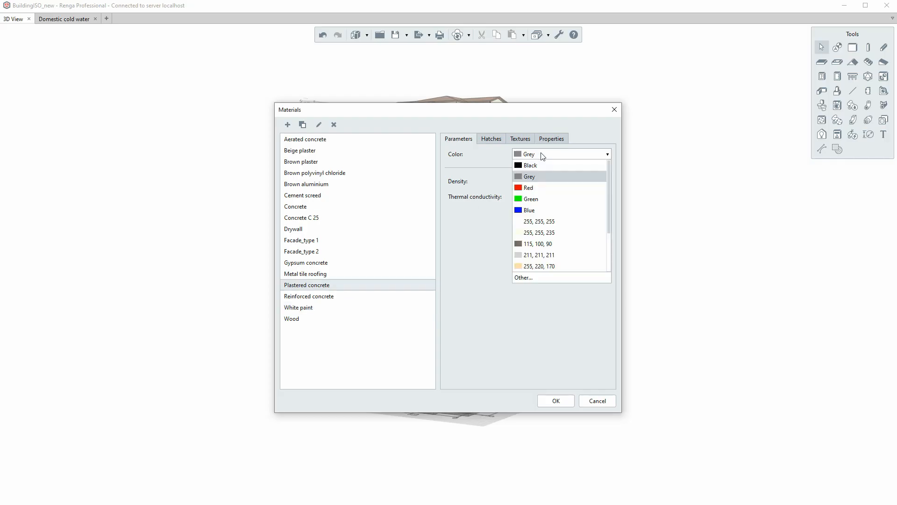
{"action": "left_click", "coordinate": [542, 265]}
{"action": "double_click", "coordinate": [551, 182]}
{"action": "type", "text": "2400"}
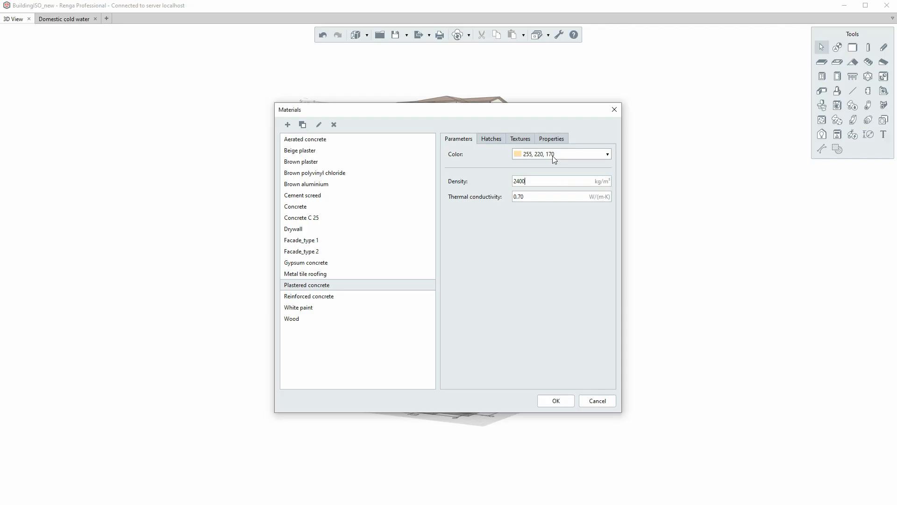
{"action": "double_click", "coordinate": [535, 197]}
{"action": "type", "text": "2.5"}
Give the Plastered concrete material a Concrete surface hatch with a scale of 100%.
{"action": "left_click", "coordinate": [494, 138]}
{"action": "left_click", "coordinate": [528, 166]}
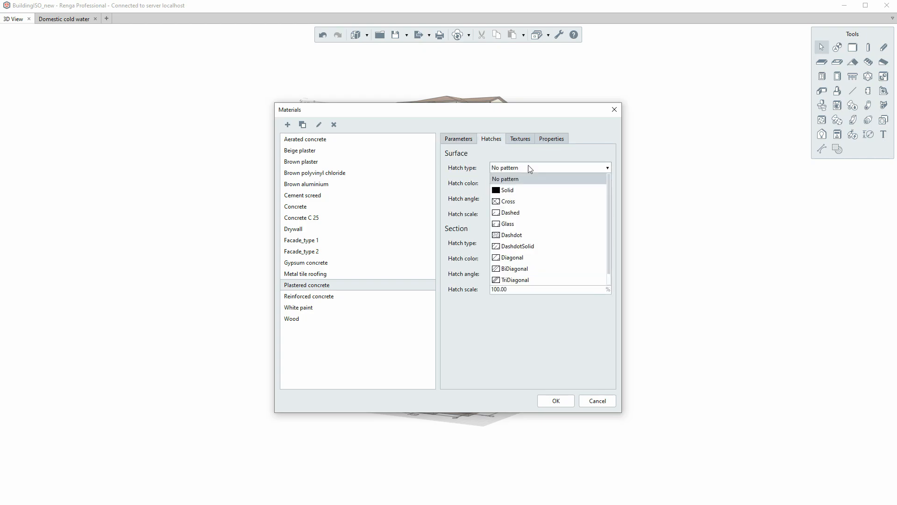
{"action": "scroll", "coordinate": [538, 244], "scroll_direction": "down", "scroll_amount": 1}
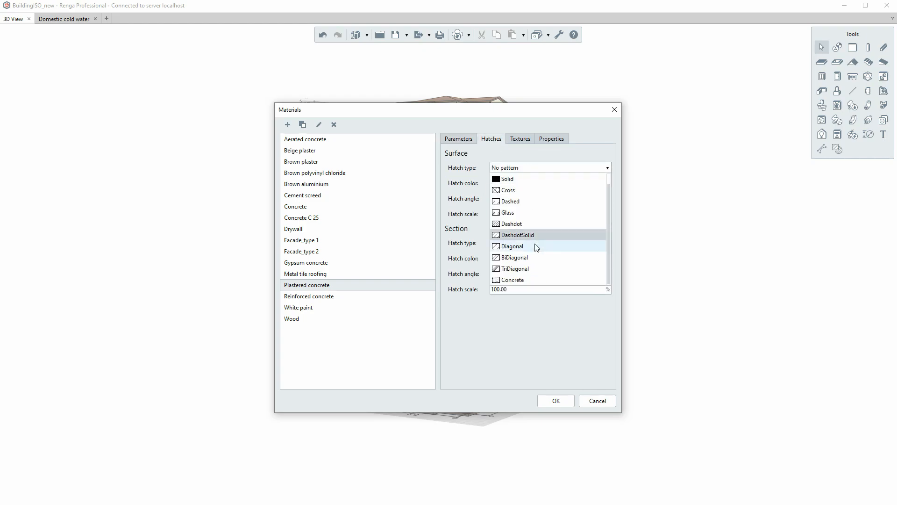
{"action": "left_click", "coordinate": [531, 280]}
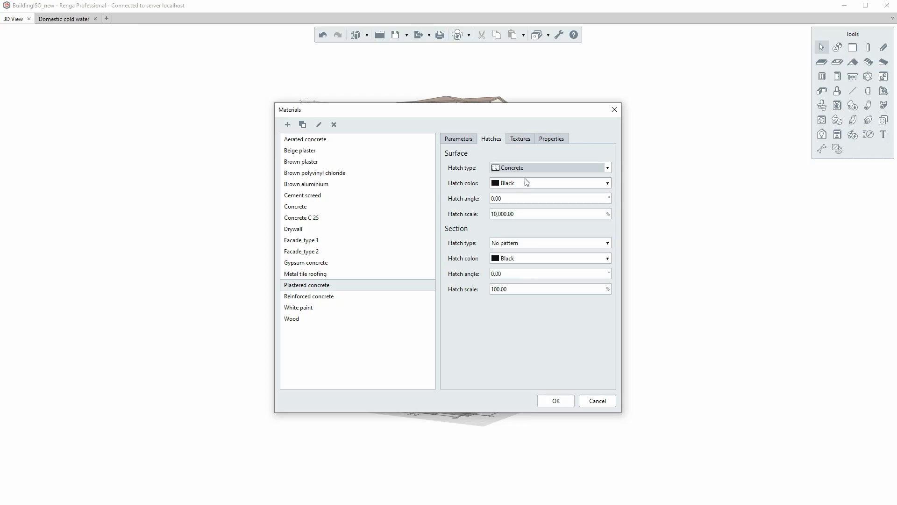
{"action": "left_click", "coordinate": [527, 213]}
{"action": "type", "text": "100"}
Set the material's section hatch to Concrete and save the material changes.
{"action": "left_click", "coordinate": [538, 243]}
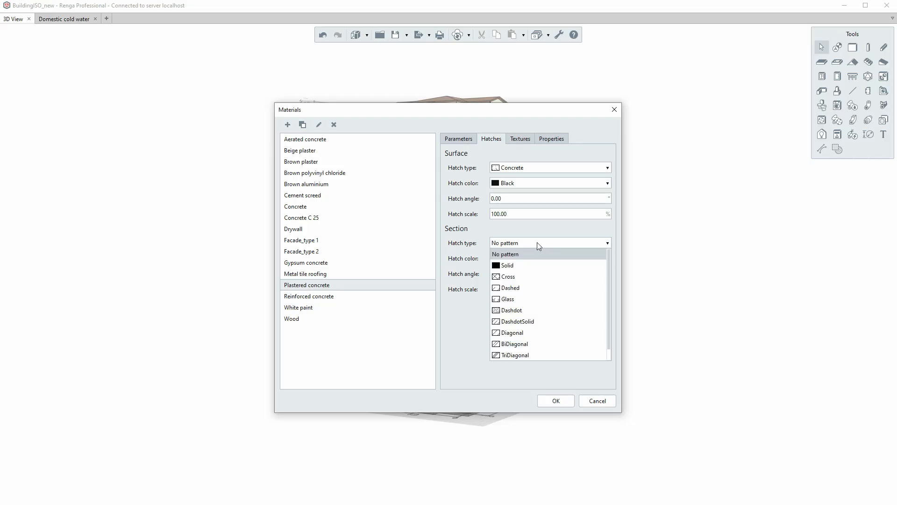
{"action": "left_click", "coordinate": [526, 351]}
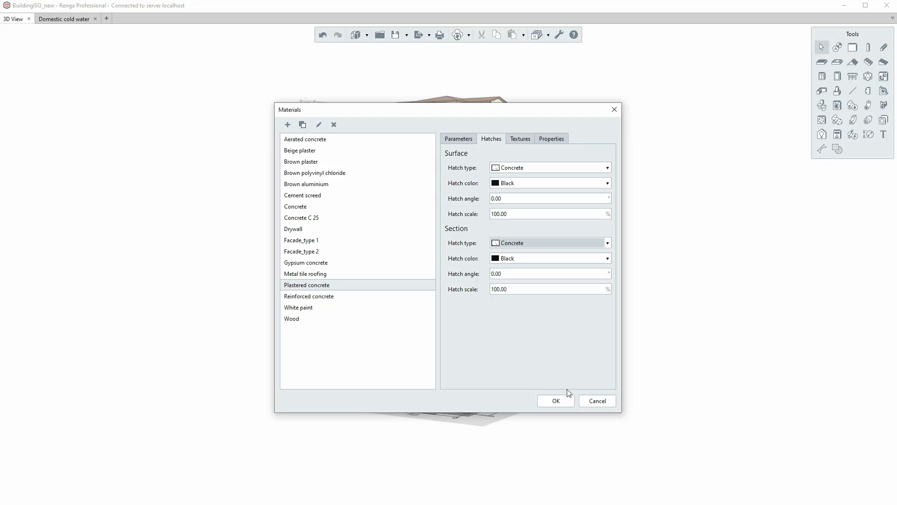
{"action": "left_click", "coordinate": [556, 400]}
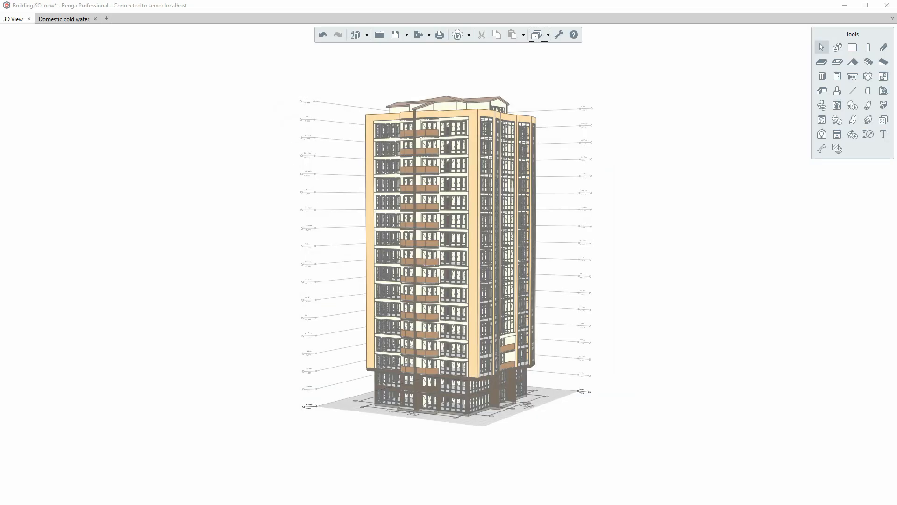
Open the project's hatch editor to look at the available hatches.
{"action": "left_click", "coordinate": [548, 34]}
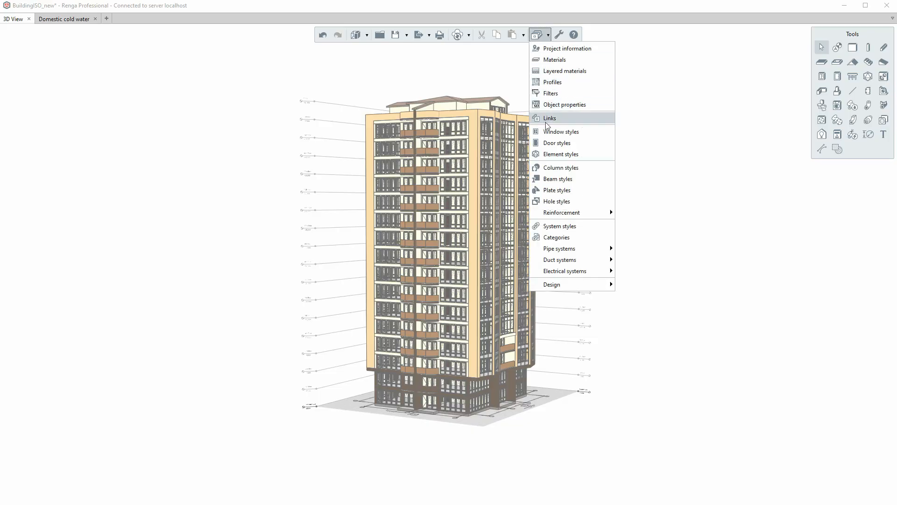
{"action": "mouse_move", "coordinate": [567, 284]}
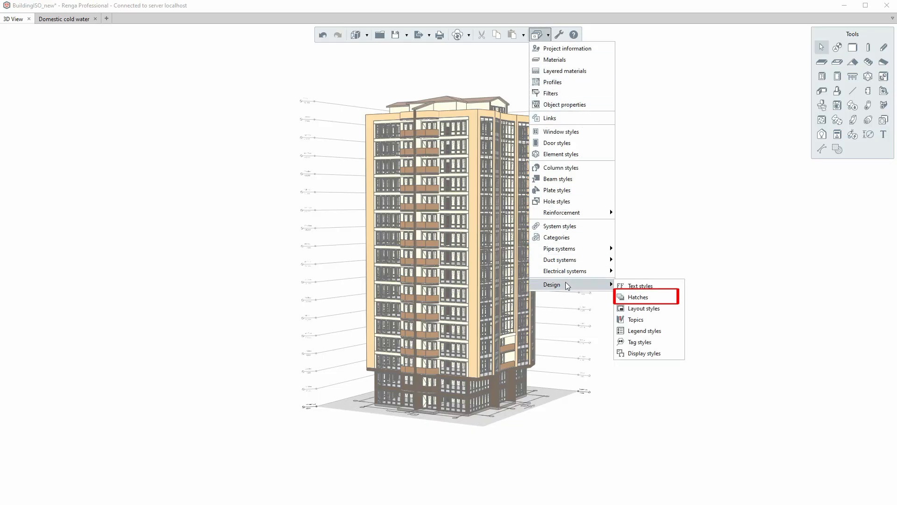
{"action": "left_click", "coordinate": [639, 297]}
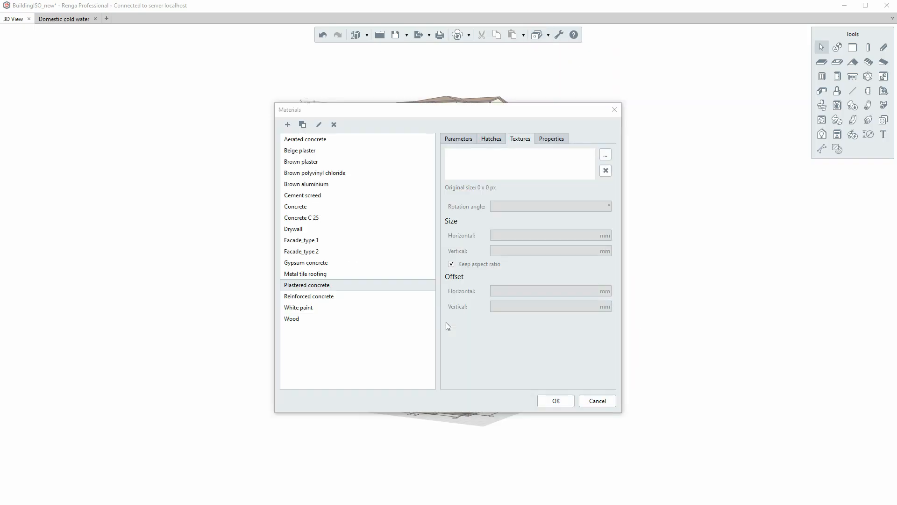
Load beige plaster.jpg as the texture of the Plastered concrete material.
{"action": "left_click", "coordinate": [604, 154]}
{"action": "scroll", "coordinate": [566, 282], "scroll_direction": "down", "scroll_amount": 3}
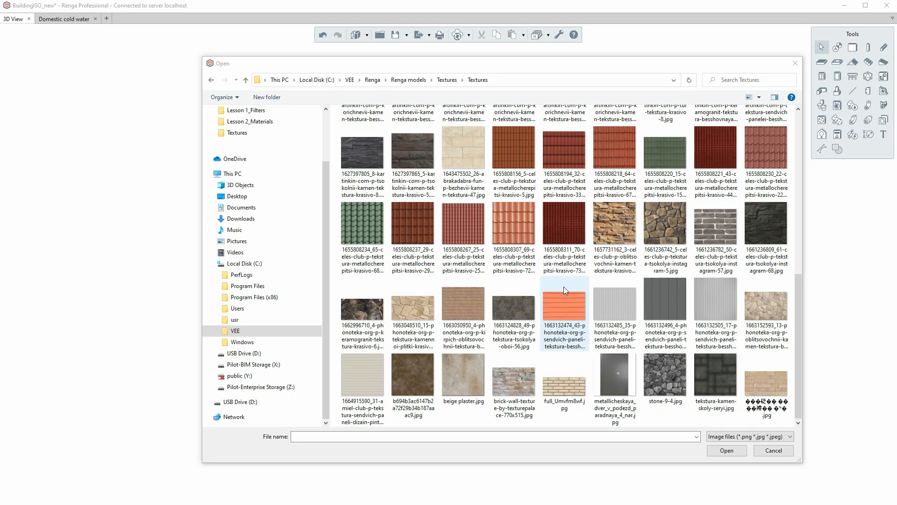
{"action": "left_click", "coordinate": [470, 383]}
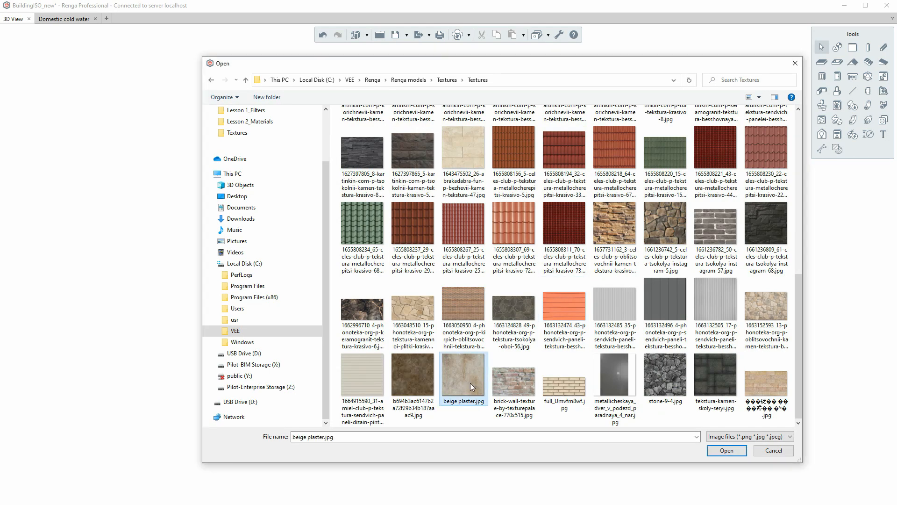
{"action": "left_click", "coordinate": [733, 451]}
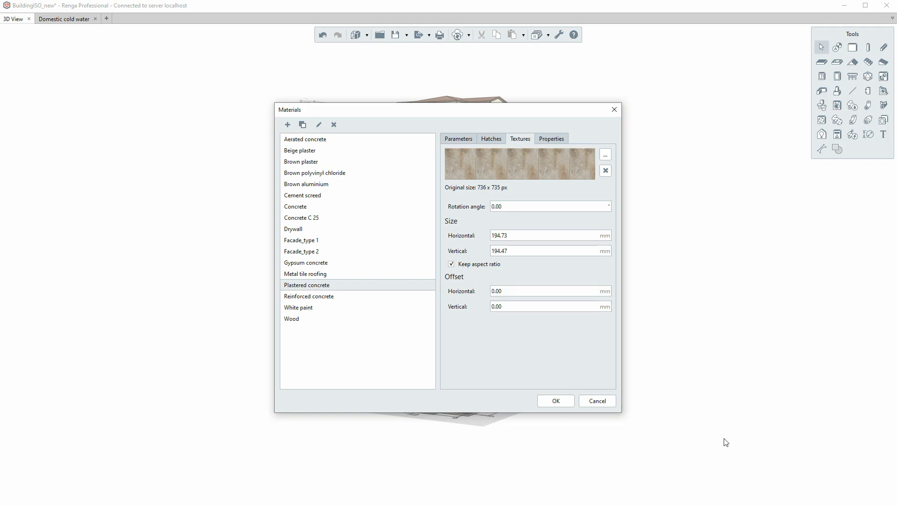
Set the texture's horizontal size to 10000 mm with the aspect ratio kept.
{"action": "double_click", "coordinate": [518, 207]}
{"action": "double_click", "coordinate": [521, 235]}
{"action": "left_click_drag", "start_coordinate": [525, 240], "coordinate": [473, 239]}
{"action": "type", "text": "10000"}
{"action": "key", "text": "Tab"}
{"action": "left_click", "coordinate": [525, 291]}
{"action": "left_click", "coordinate": [522, 306]}
Set the Plastered concrete material's Manufacturer property to Knauf and save the material.
{"action": "left_click", "coordinate": [551, 139]}
{"action": "left_click", "coordinate": [546, 165]}
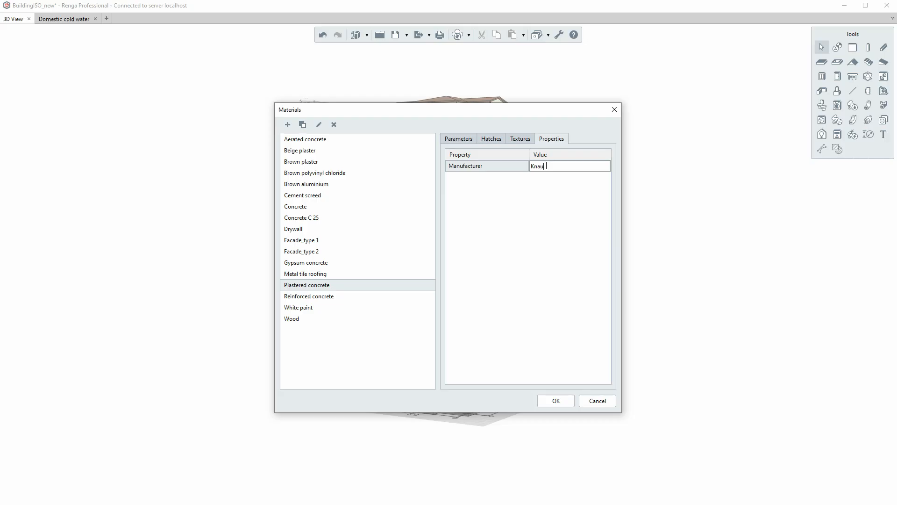
{"action": "key", "text": "Return"}
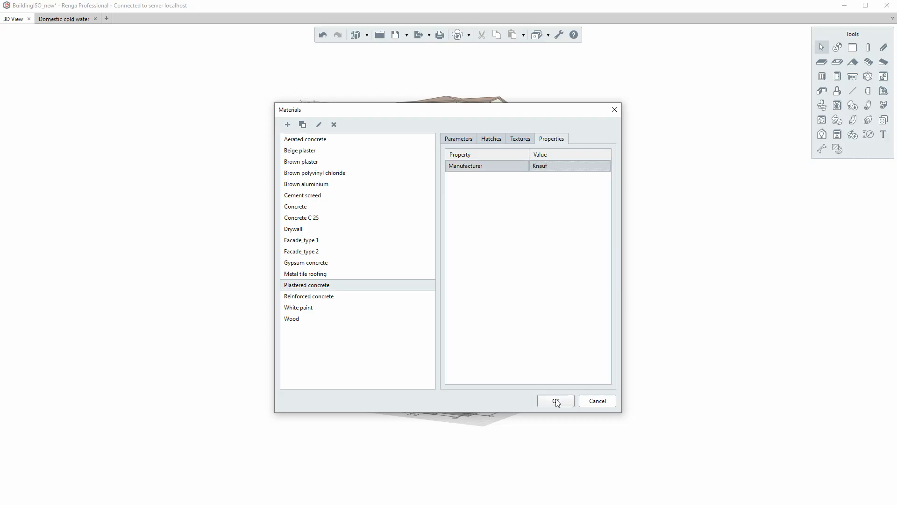
{"action": "left_click", "coordinate": [557, 402]}
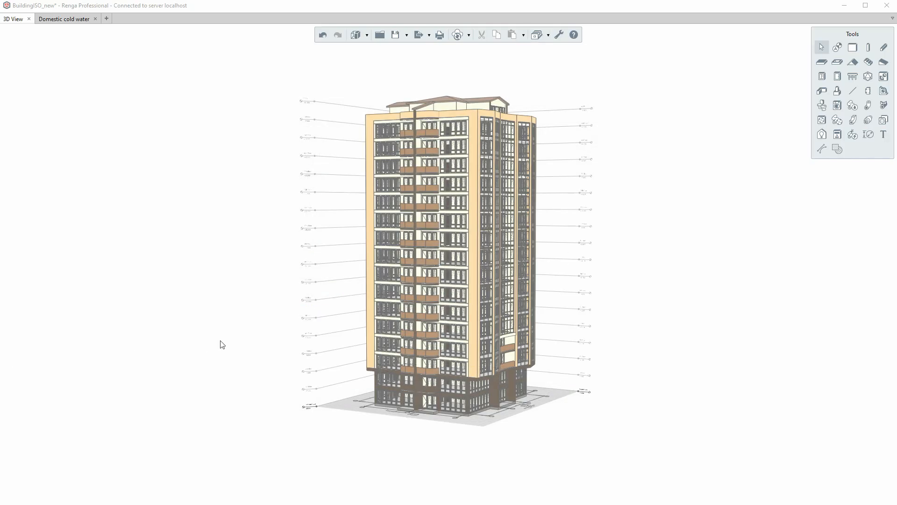
Select all beams similar to the 5th-floor facade beam across the project and set their material to Plastered concrete.
{"action": "scroll", "coordinate": [447, 307], "scroll_direction": "up", "scroll_amount": 5}
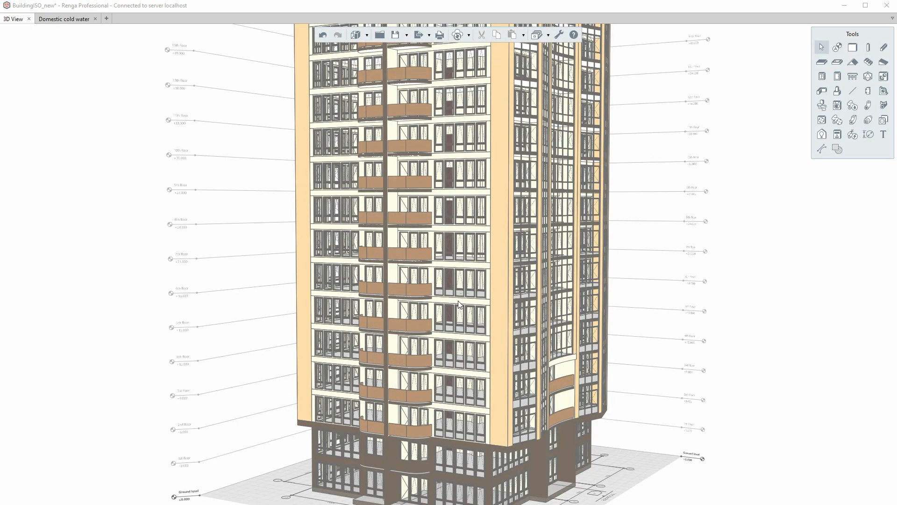
{"action": "left_click", "coordinate": [458, 303]}
{"action": "right_click", "coordinate": [457, 301]}
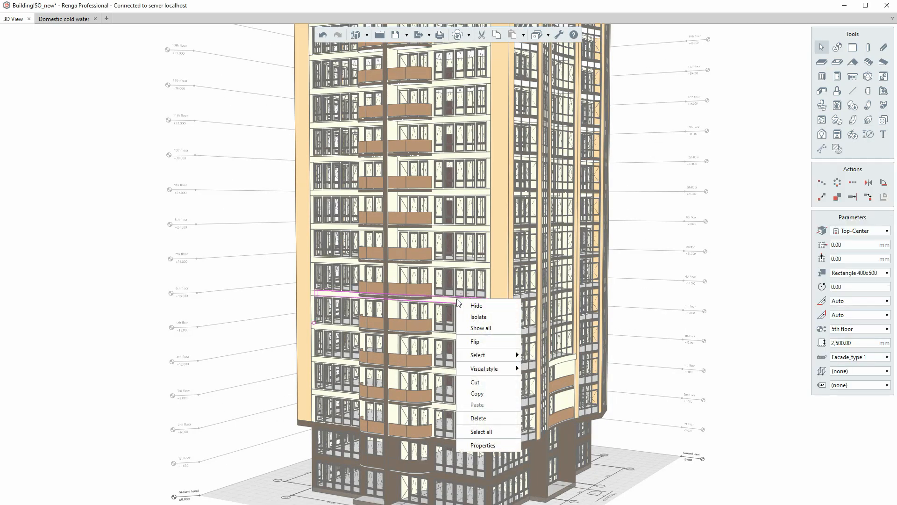
{"action": "mouse_move", "coordinate": [486, 360]}
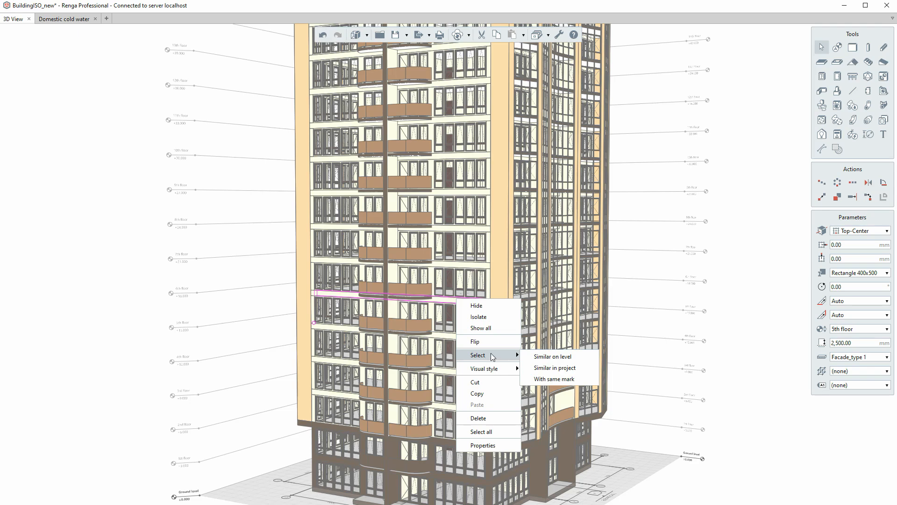
{"action": "left_click", "coordinate": [548, 369]}
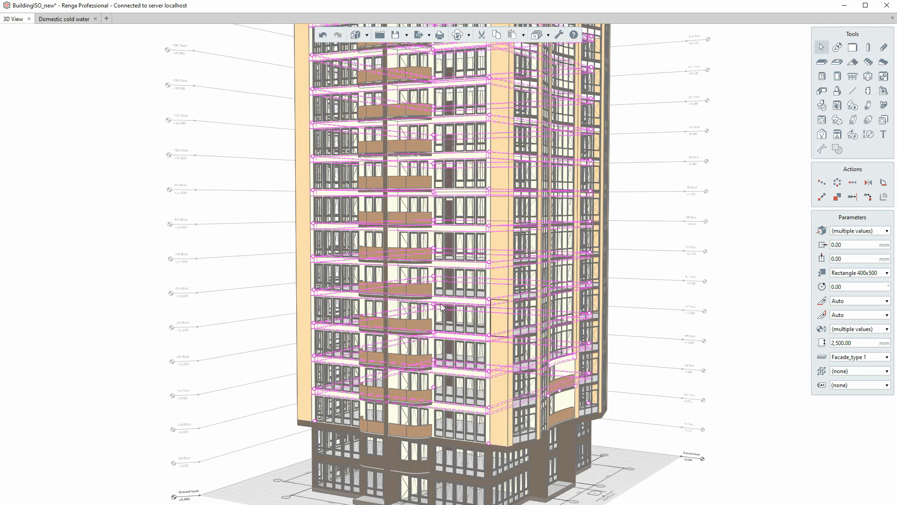
{"action": "left_click", "coordinate": [853, 358]}
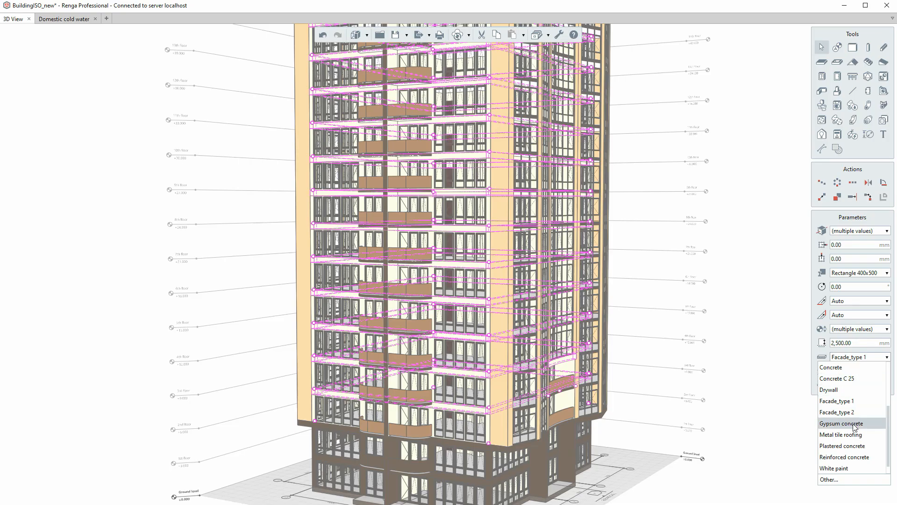
{"action": "left_click", "coordinate": [853, 445]}
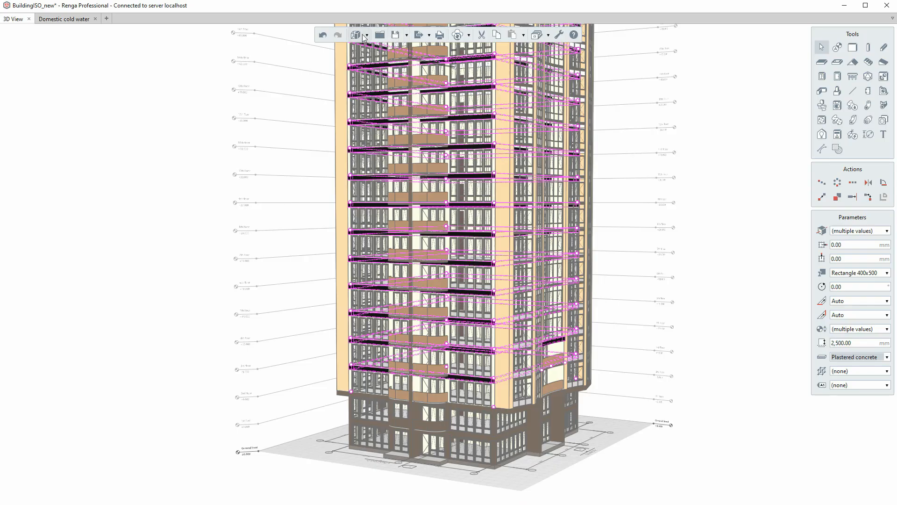
Switch the 3D view to the visual style that shows material textures, inspect the plastered facade beams, and clear the selection.
{"action": "left_click", "coordinate": [363, 35]}
{"action": "left_click", "coordinate": [374, 84]}
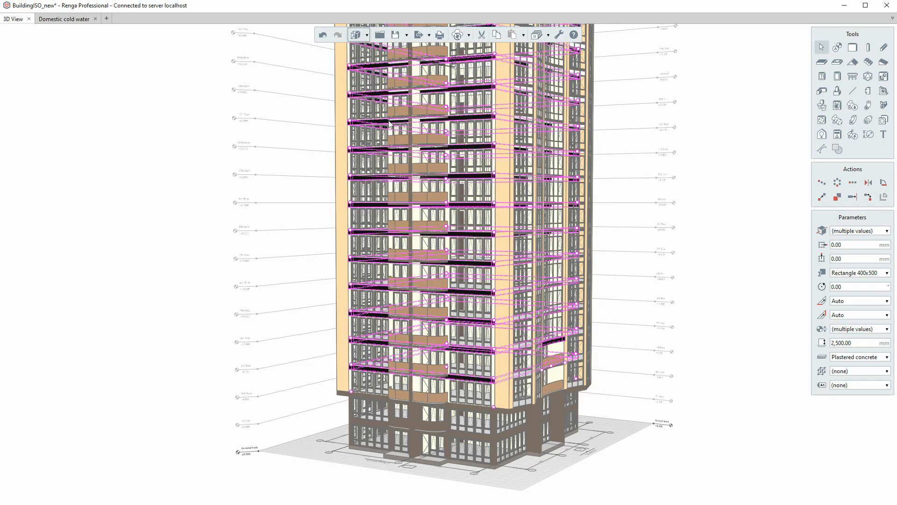
{"action": "scroll", "coordinate": [472, 246], "scroll_direction": "up", "scroll_amount": 5}
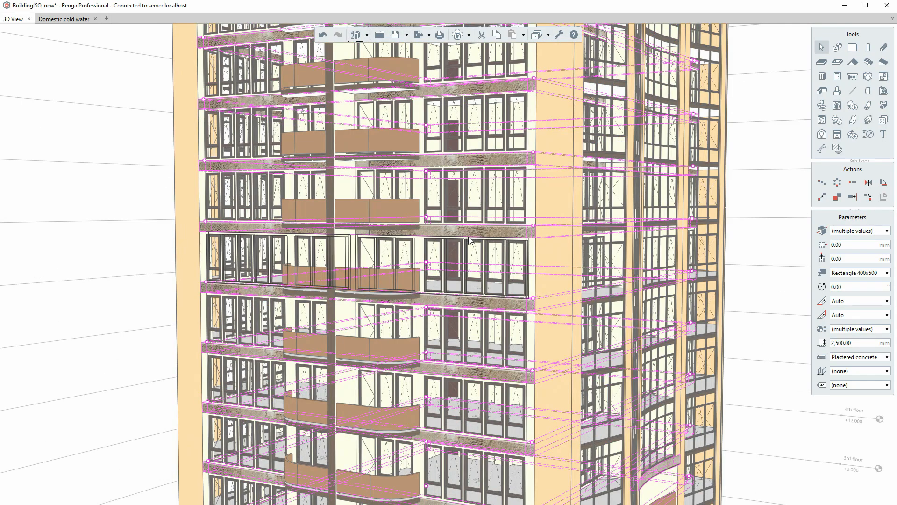
{"action": "scroll", "coordinate": [470, 241], "scroll_direction": "down", "scroll_amount": 5}
{"action": "left_click", "coordinate": [664, 242]}
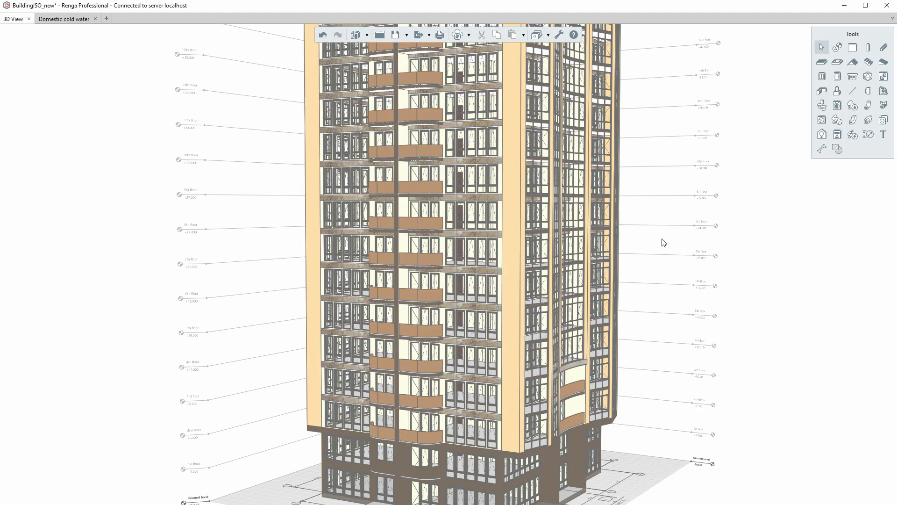
{"action": "scroll", "coordinate": [574, 250], "scroll_direction": "down", "scroll_amount": 3}
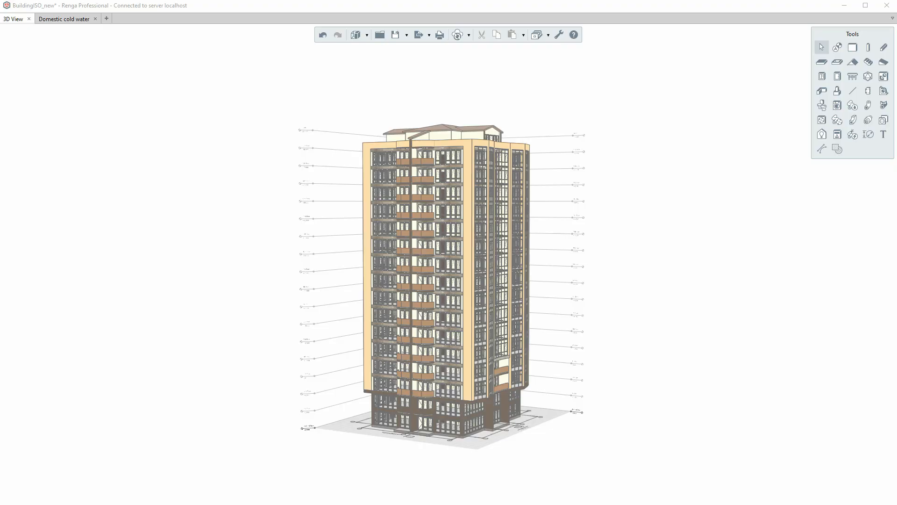
{"action": "scroll", "coordinate": [615, 297], "scroll_direction": "up", "scroll_amount": 1}
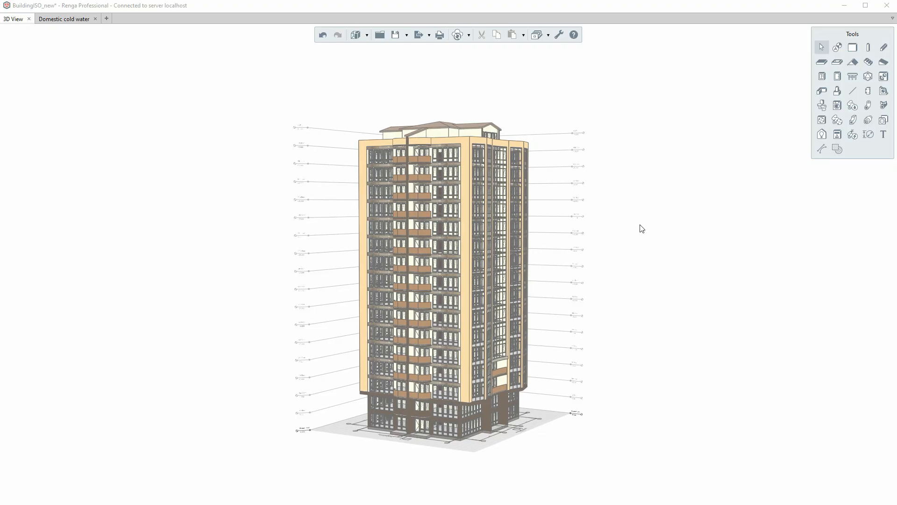
Check the layered material parameter of the Wall, Floor and Roof tools.
{"action": "left_click", "coordinate": [851, 49]}
{"action": "left_click", "coordinate": [822, 61]}
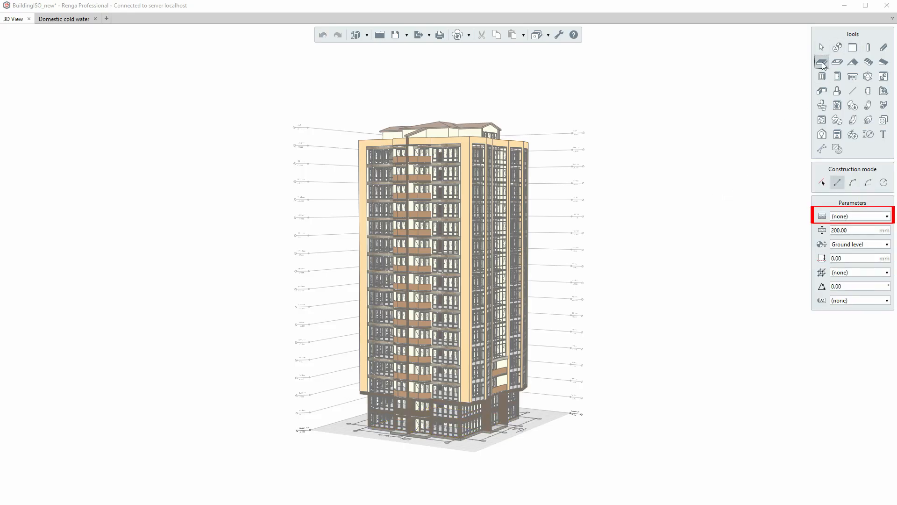
{"action": "left_click", "coordinate": [854, 61]}
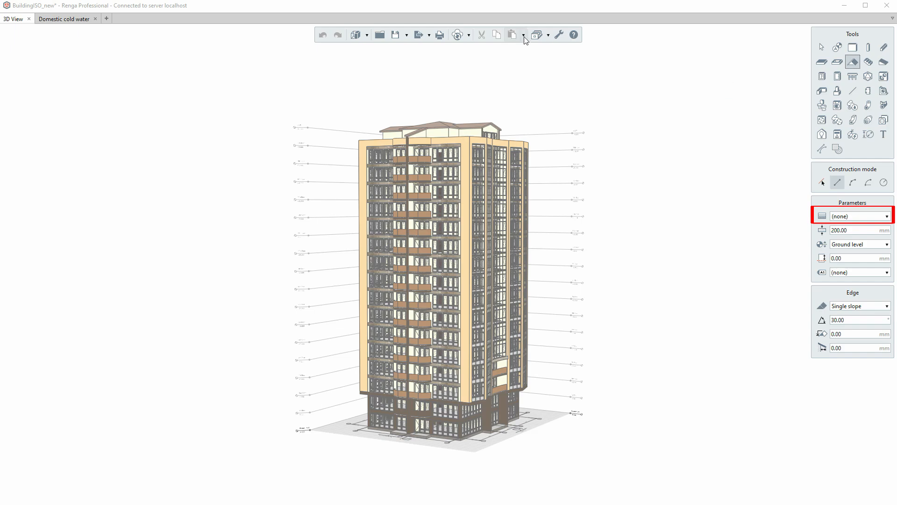
Open the pipe system parameters, check the branch line Insulation options for Domestic cold water, and leave without changes.
{"action": "left_click", "coordinate": [549, 35]}
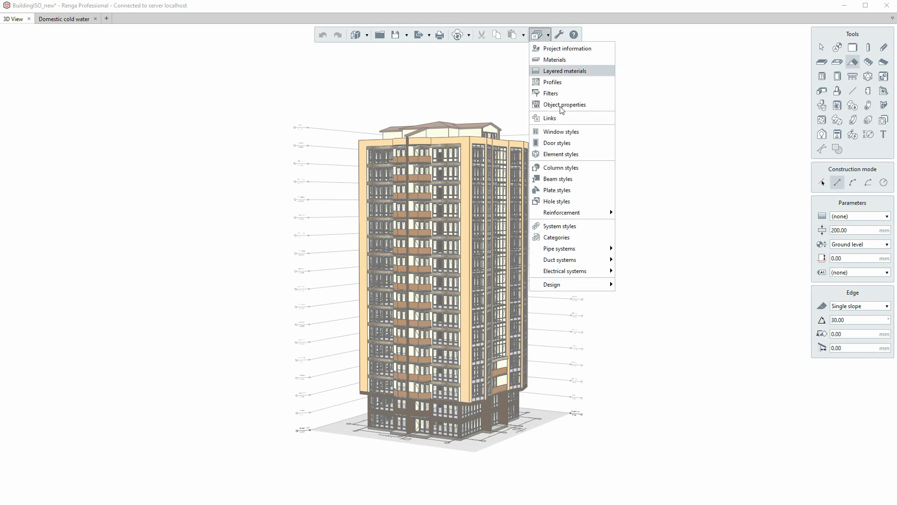
{"action": "mouse_move", "coordinate": [577, 253]}
{"action": "left_click", "coordinate": [650, 307]}
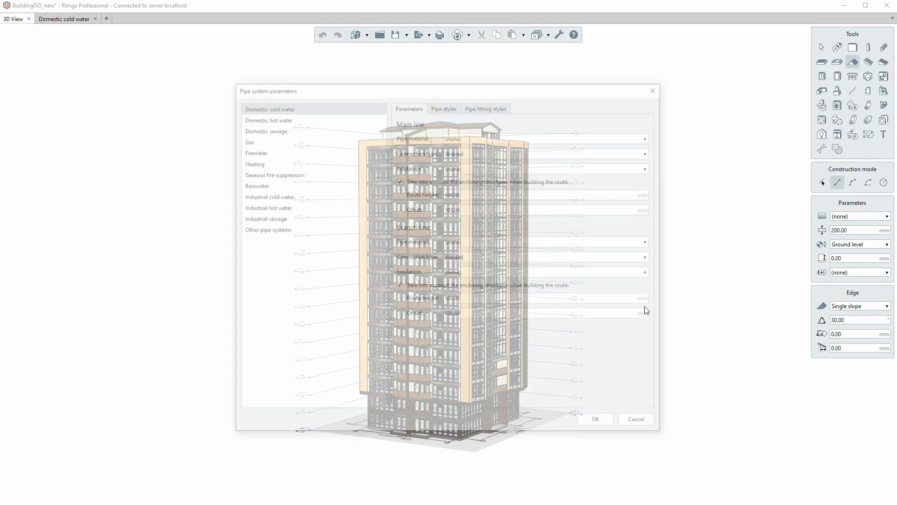
{"action": "left_click", "coordinate": [482, 270]}
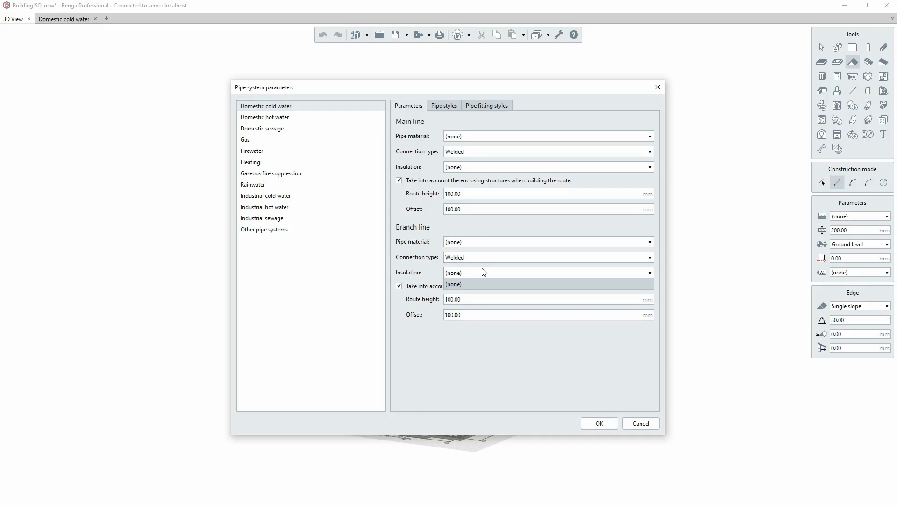
{"action": "left_click", "coordinate": [481, 270]}
{"action": "key", "text": "Escape"}
{"action": "key", "text": "Escape"}
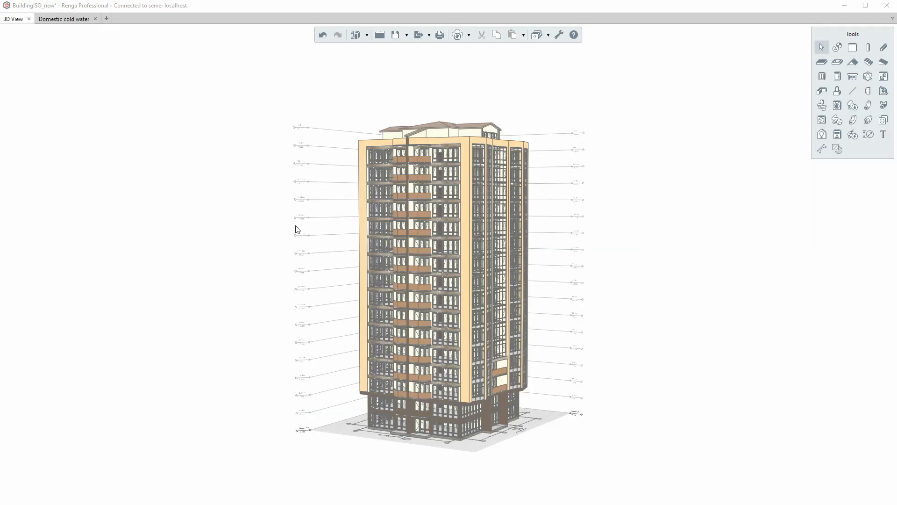
View the Wall tool's layered material choices, open the wall layered materials editor from there, and cancel it.
{"action": "left_click", "coordinate": [853, 48]}
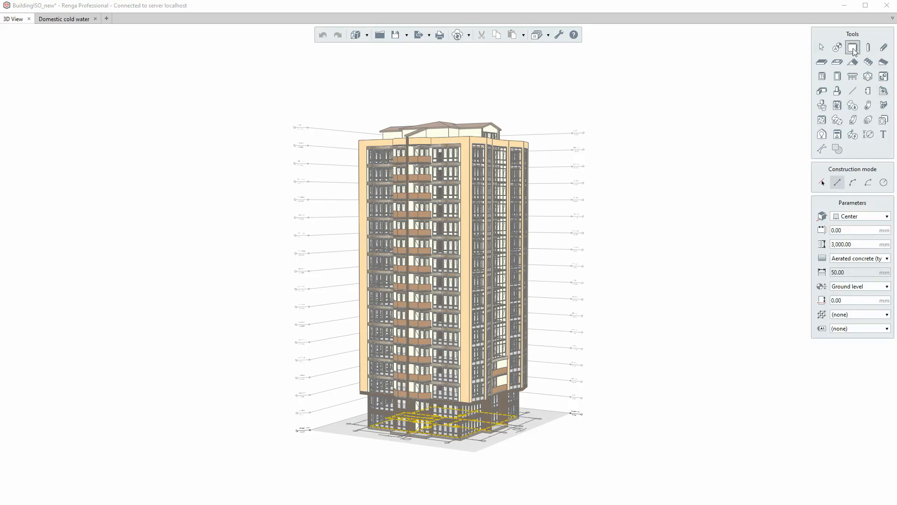
{"action": "left_click", "coordinate": [846, 259]}
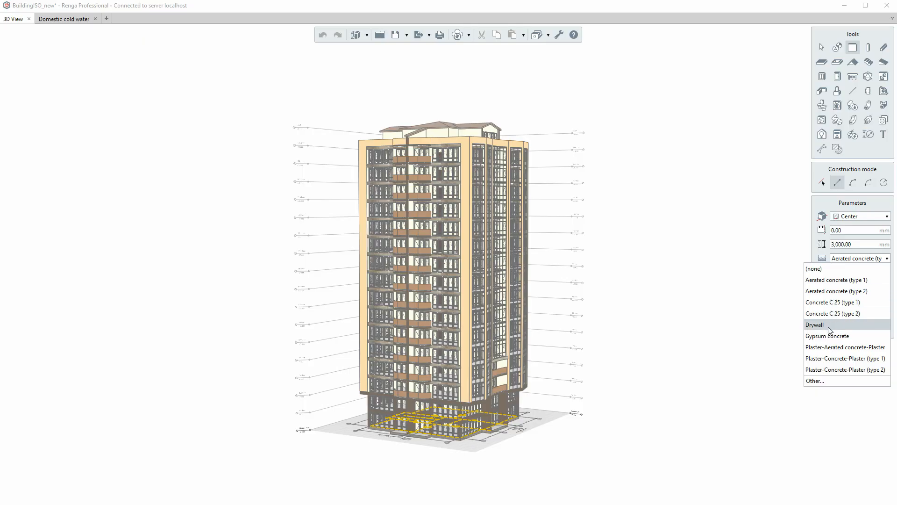
{"action": "left_click", "coordinate": [824, 383]}
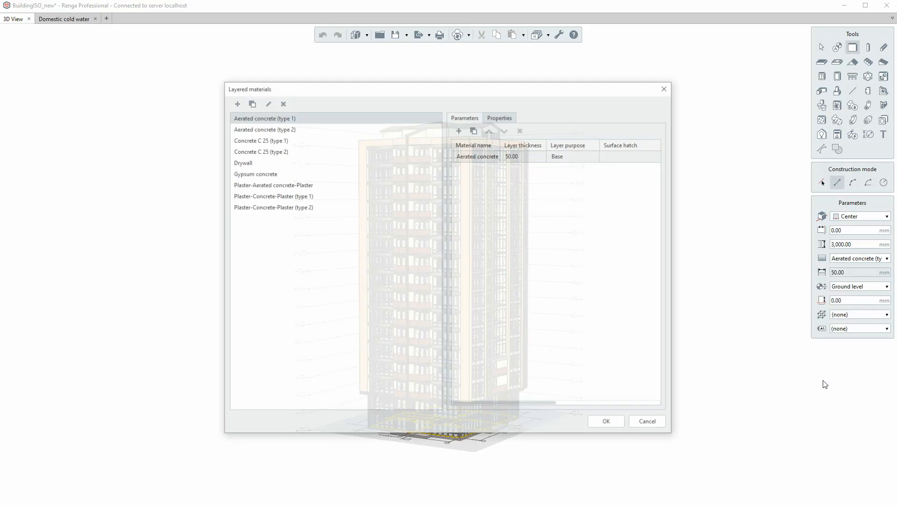
{"action": "left_click", "coordinate": [649, 422]}
{"action": "key", "text": "Escape"}
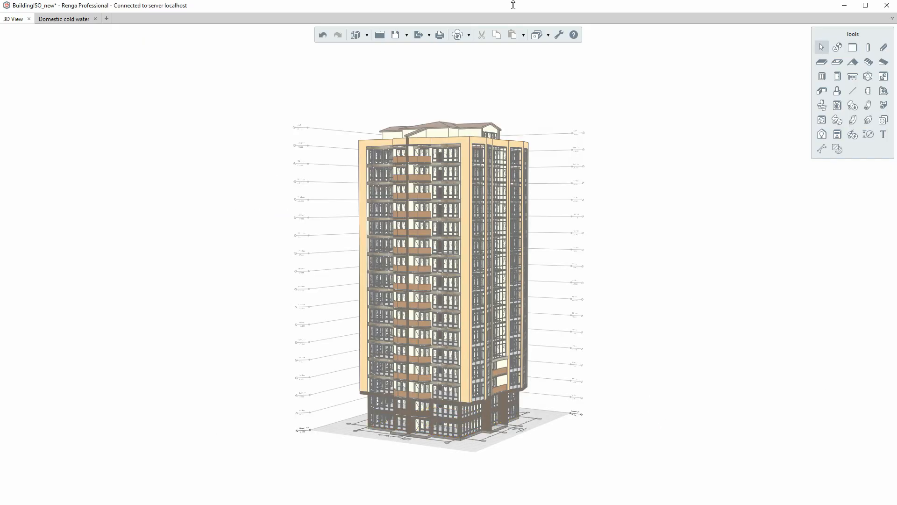
Open the project's layered materials editor and create a Roof layered material named Metal tile - Wood.
{"action": "left_click", "coordinate": [548, 35]}
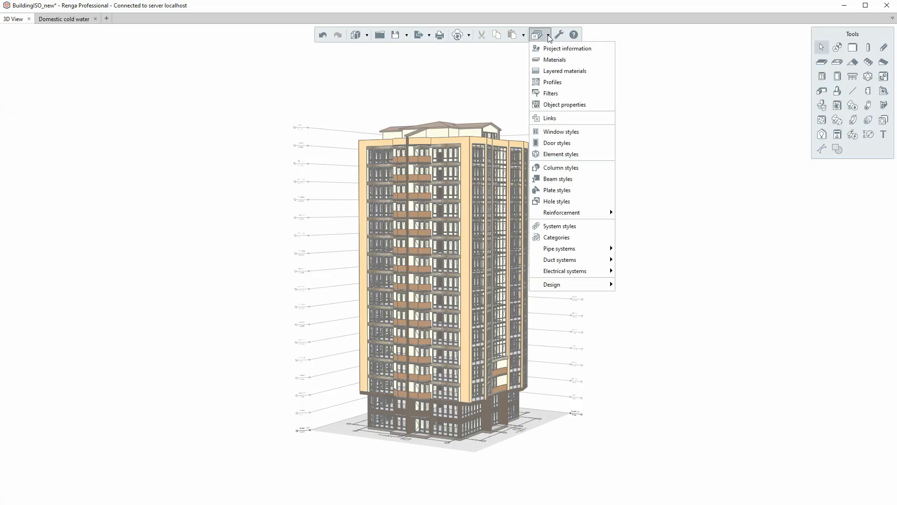
{"action": "left_click", "coordinate": [555, 72]}
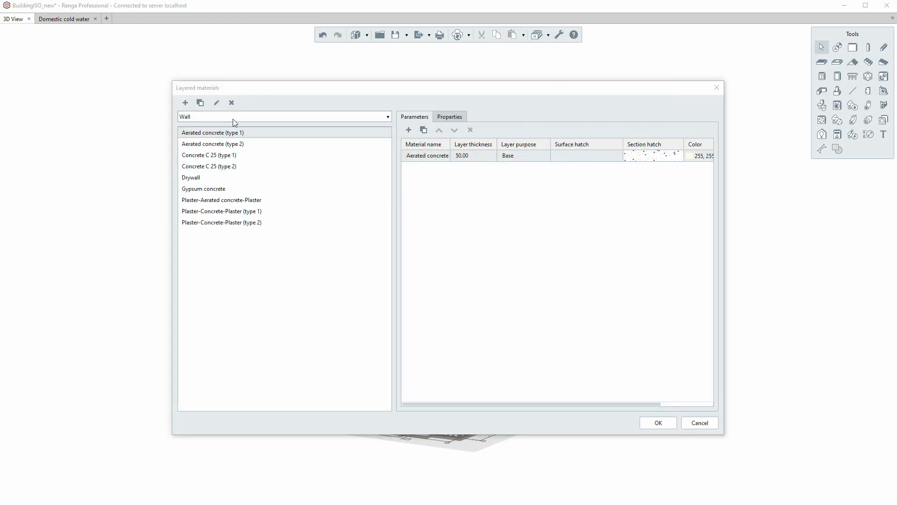
{"action": "left_click", "coordinate": [224, 117]}
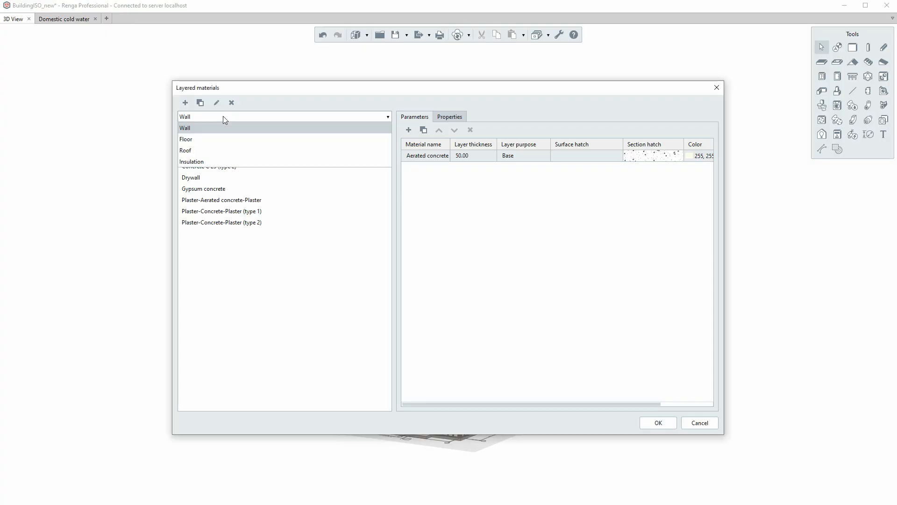
{"action": "left_click", "coordinate": [201, 151]}
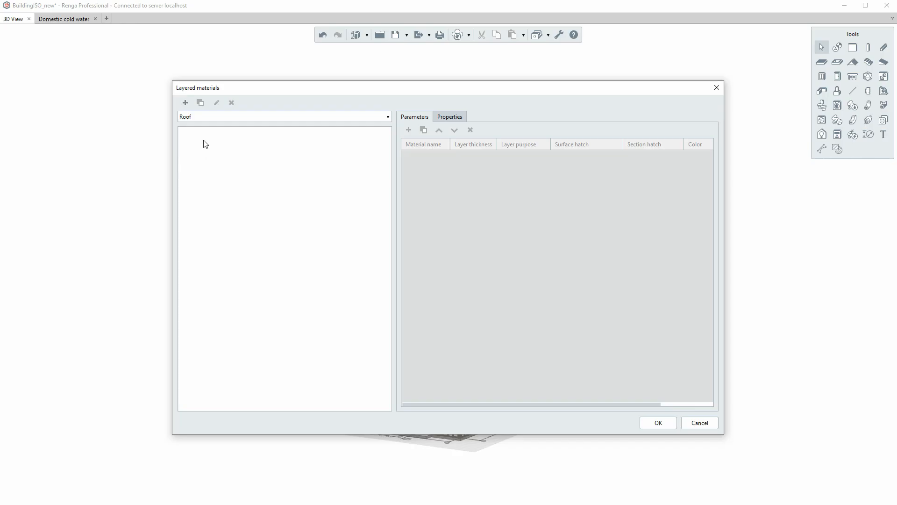
{"action": "left_click", "coordinate": [186, 103]}
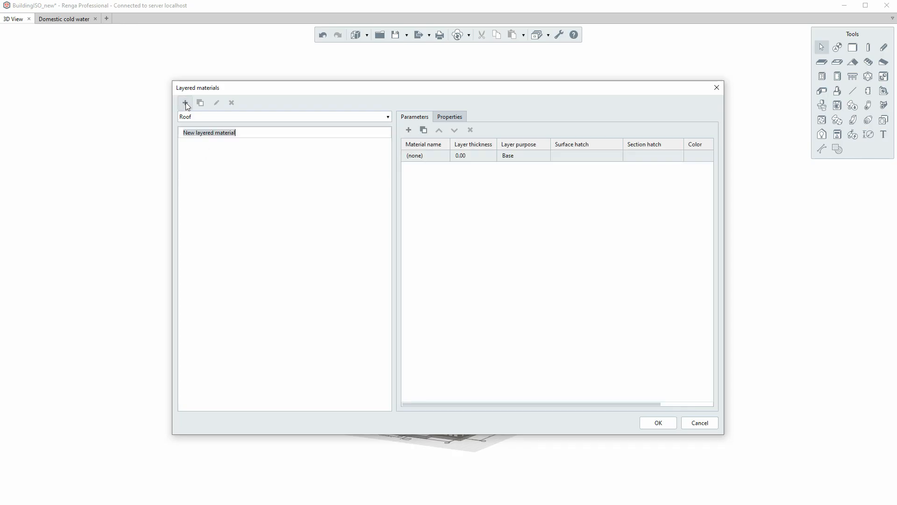
{"action": "type", "text": "Metal tile - Wood"}
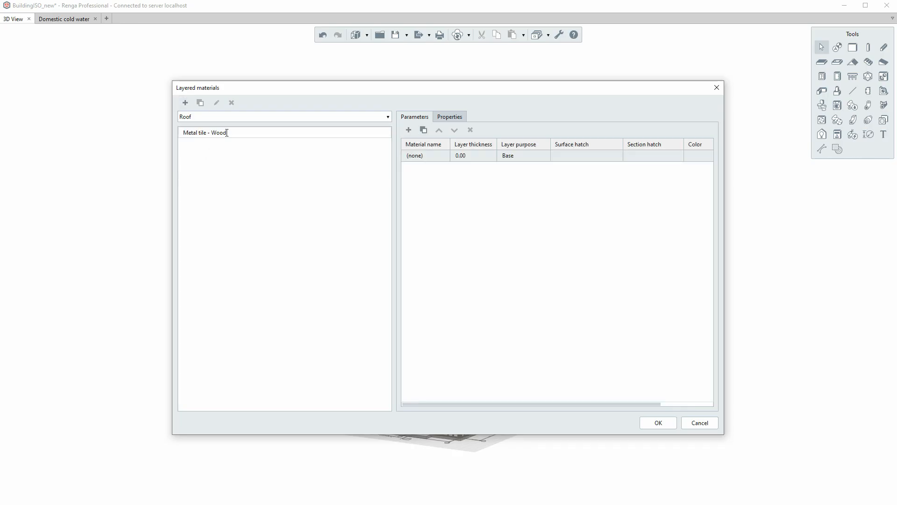
{"action": "key", "text": "Return"}
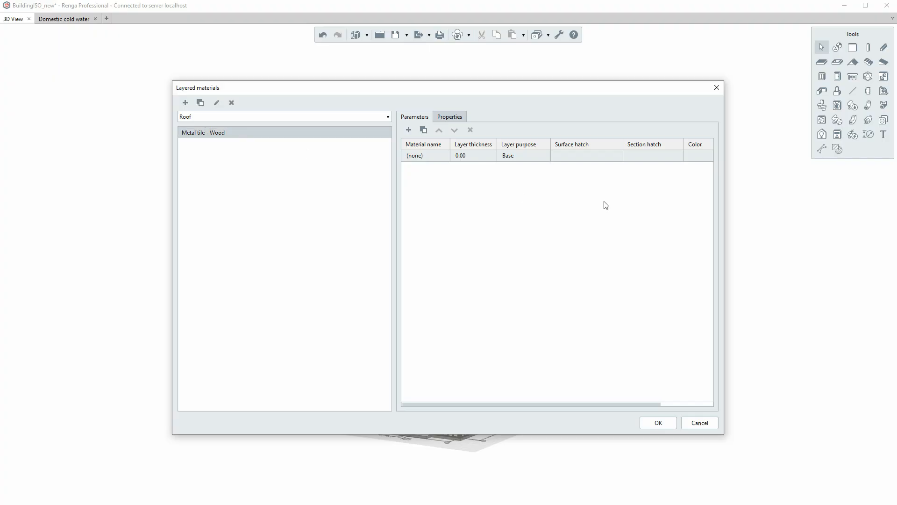
Set the base layer of Metal tile - Wood to the Wood material with a thickness of 150 mm.
{"action": "left_click", "coordinate": [438, 161]}
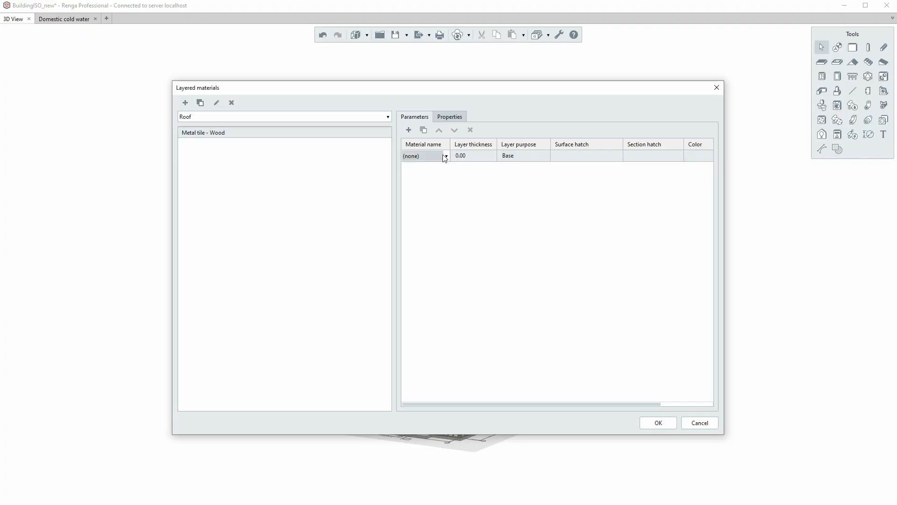
{"action": "left_click", "coordinate": [446, 156]}
{"action": "scroll", "coordinate": [426, 209], "scroll_direction": "down", "scroll_amount": 2}
{"action": "scroll", "coordinate": [426, 209], "scroll_direction": "down", "scroll_amount": 1}
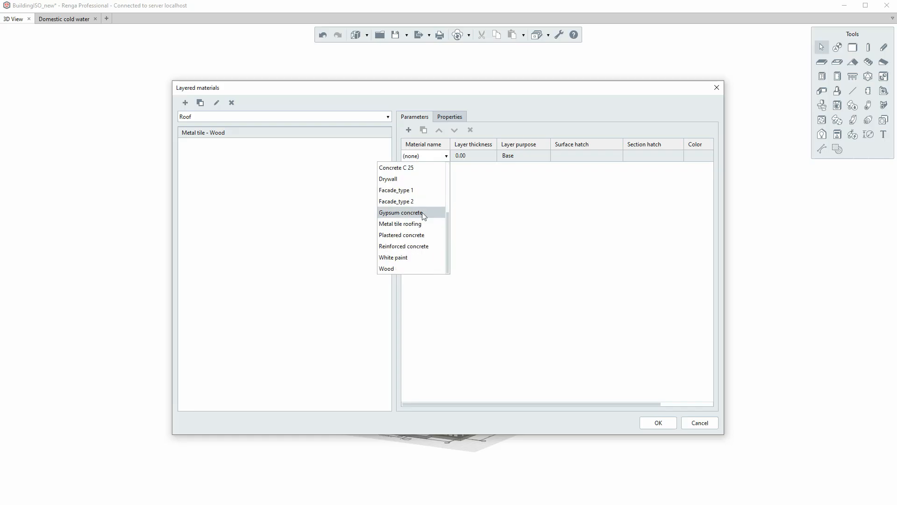
{"action": "left_click", "coordinate": [398, 269]}
{"action": "left_click", "coordinate": [473, 156]}
{"action": "type", "text": "150"}
{"action": "key", "text": "Return"}
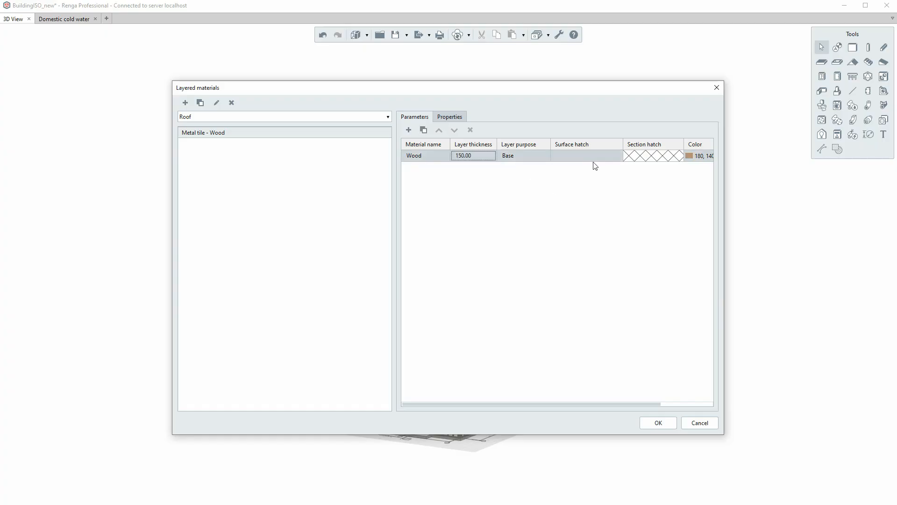
Add a second layer to Metal tile - Wood and assign it the Metal tile roofing material.
{"action": "left_click", "coordinate": [412, 128]}
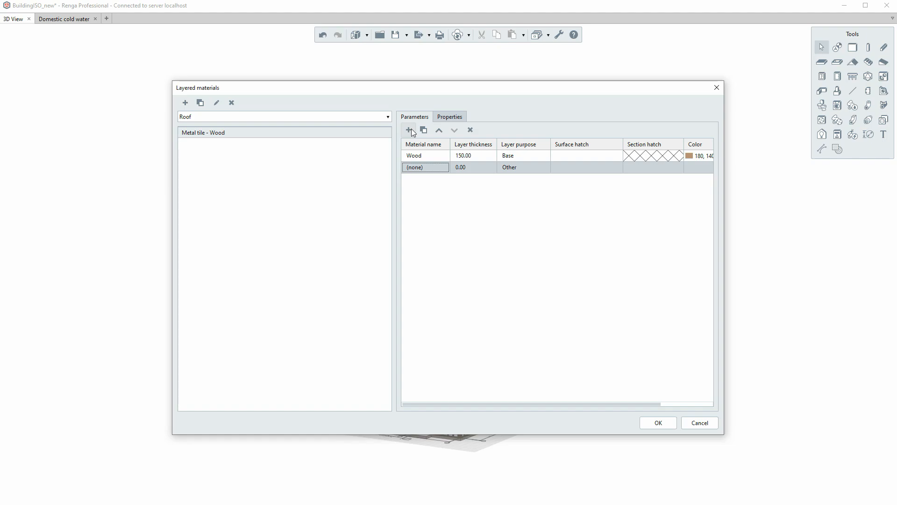
{"action": "left_click", "coordinate": [425, 168]}
{"action": "left_click", "coordinate": [426, 167]}
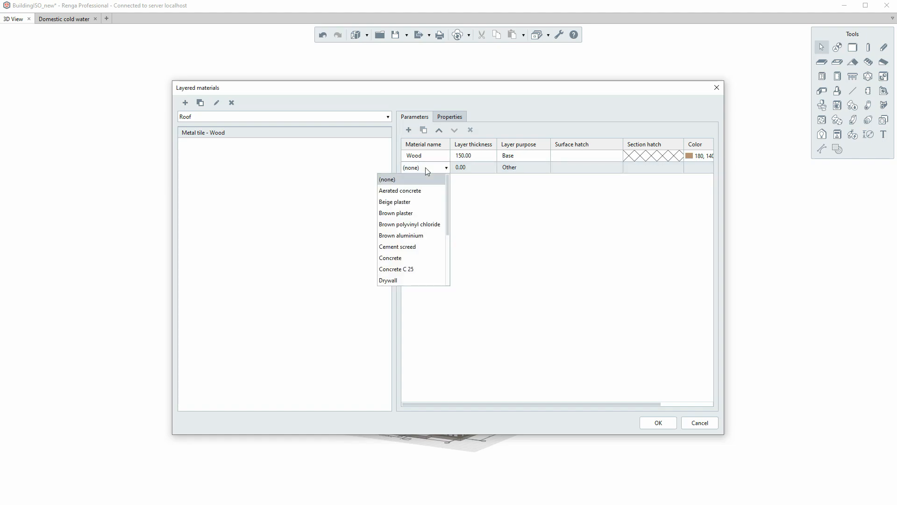
{"action": "scroll", "coordinate": [424, 252], "scroll_direction": "down", "scroll_amount": 3}
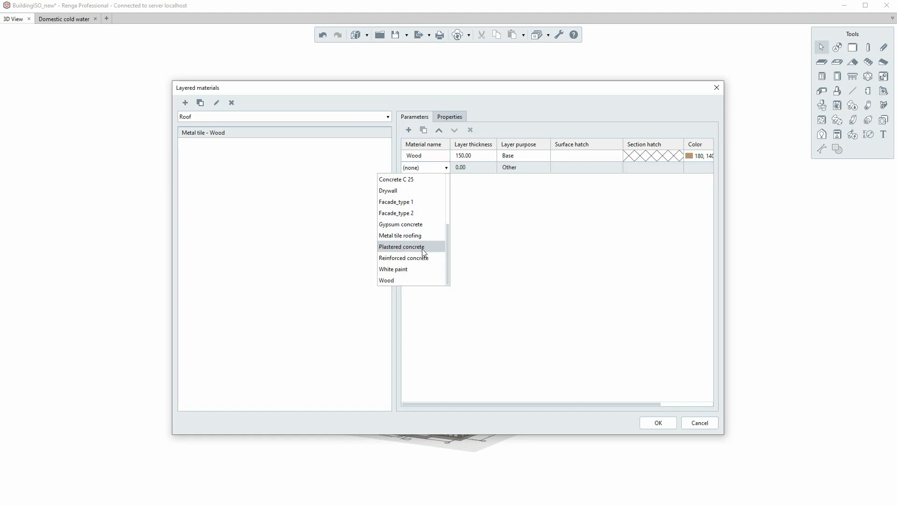
{"action": "left_click", "coordinate": [421, 236]}
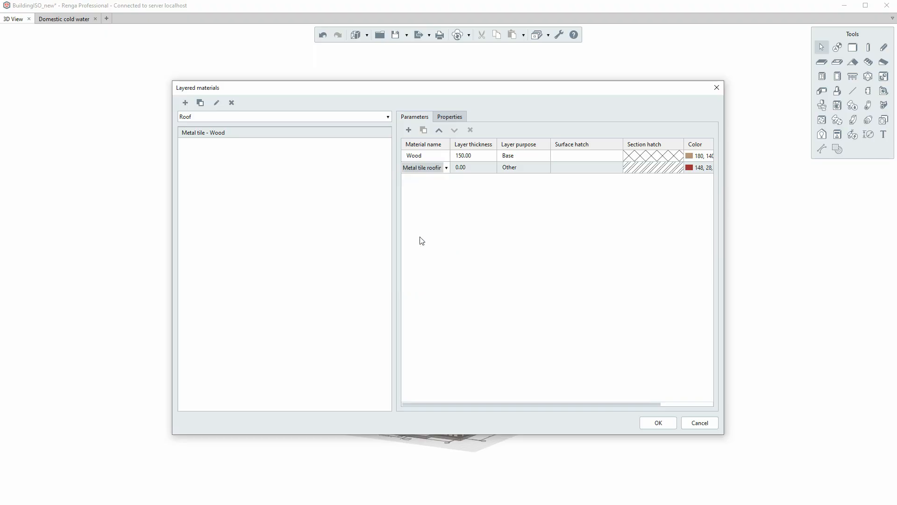
Set the thickness of the Metal tile roofing layer to 50 mm.
{"action": "left_click", "coordinate": [473, 169]}
{"action": "type", "text": "50"}
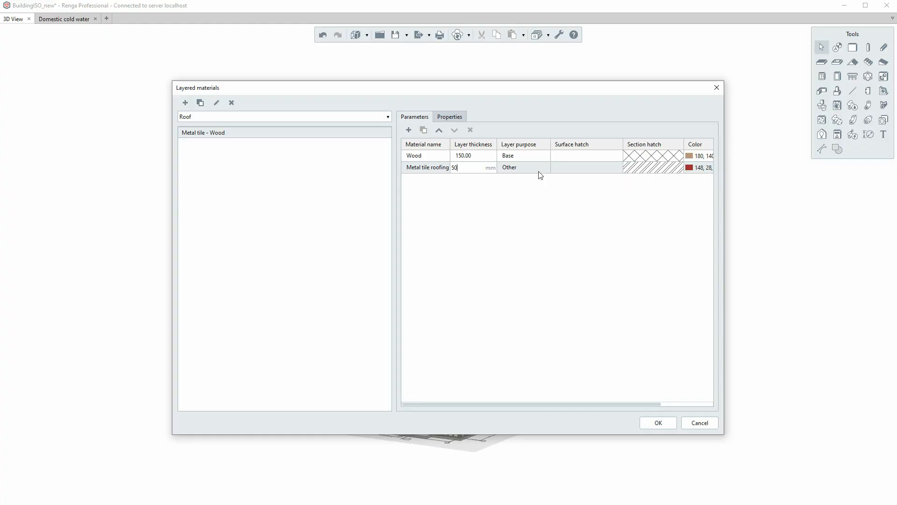
{"action": "left_click", "coordinate": [536, 167]}
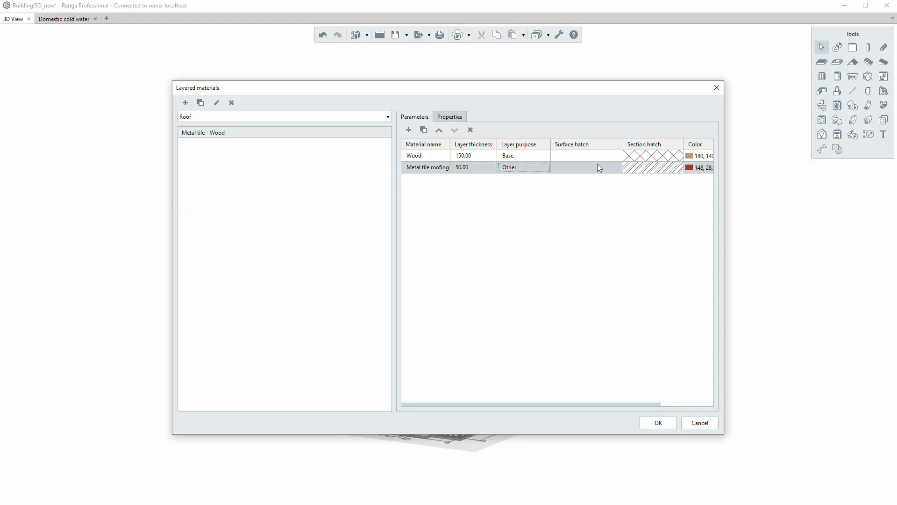
Duplicate the Wood base layer of Metal tile - Wood and delete the copy.
{"action": "left_click", "coordinate": [431, 156]}
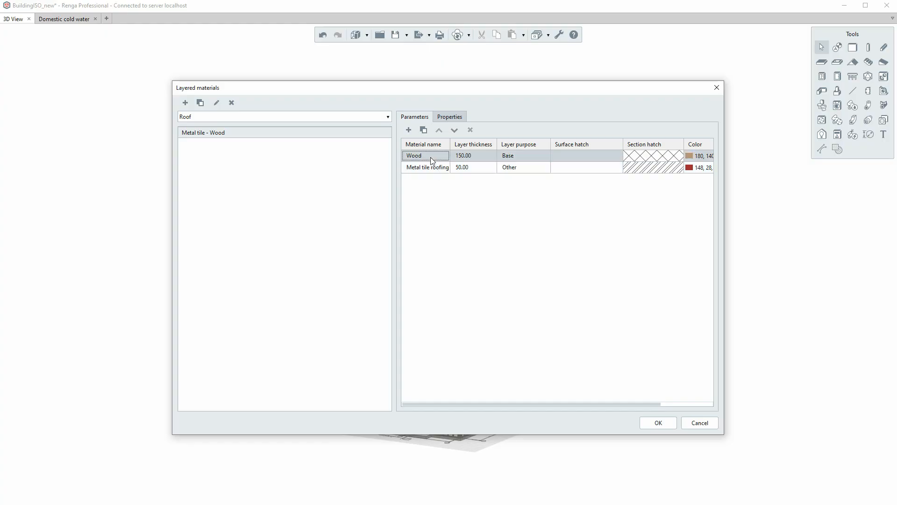
{"action": "left_click", "coordinate": [424, 131]}
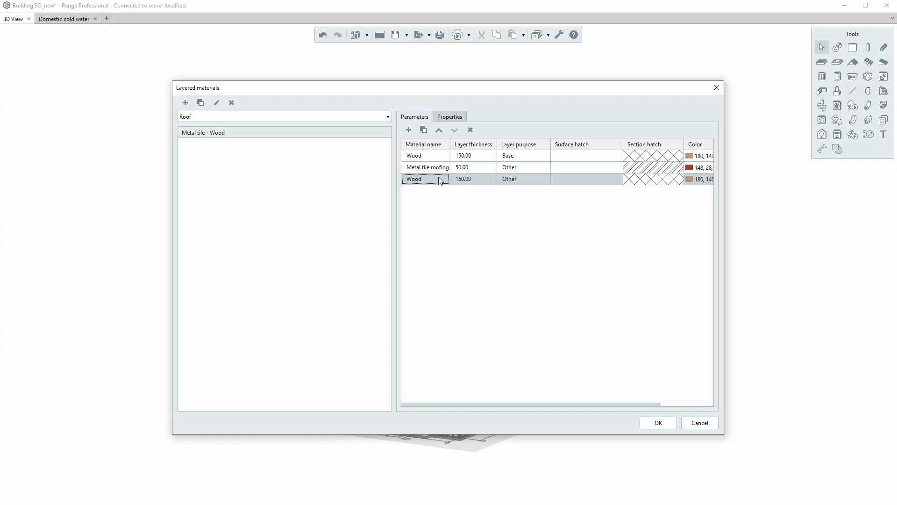
{"action": "left_click", "coordinate": [470, 131]}
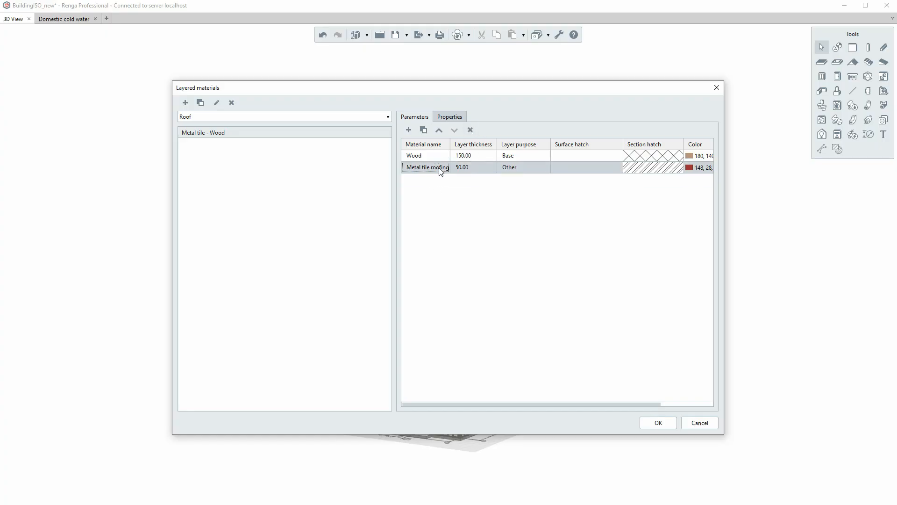
Move the Metal tile roofing layer above the Wood layer, check the layered material's properties, and save the layered materials.
{"action": "left_click", "coordinate": [438, 131]}
{"action": "left_click", "coordinate": [455, 131]}
{"action": "left_click", "coordinate": [439, 131]}
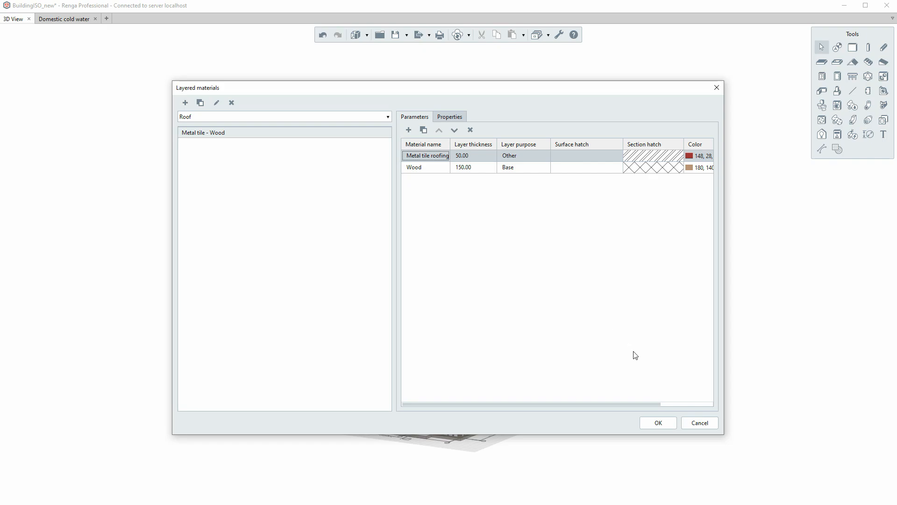
{"action": "left_click", "coordinate": [449, 118]}
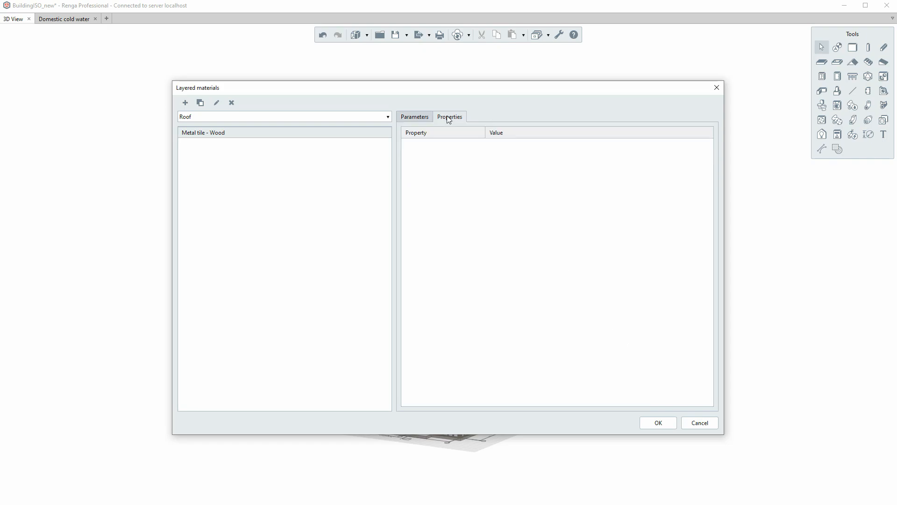
{"action": "left_click", "coordinate": [415, 118]}
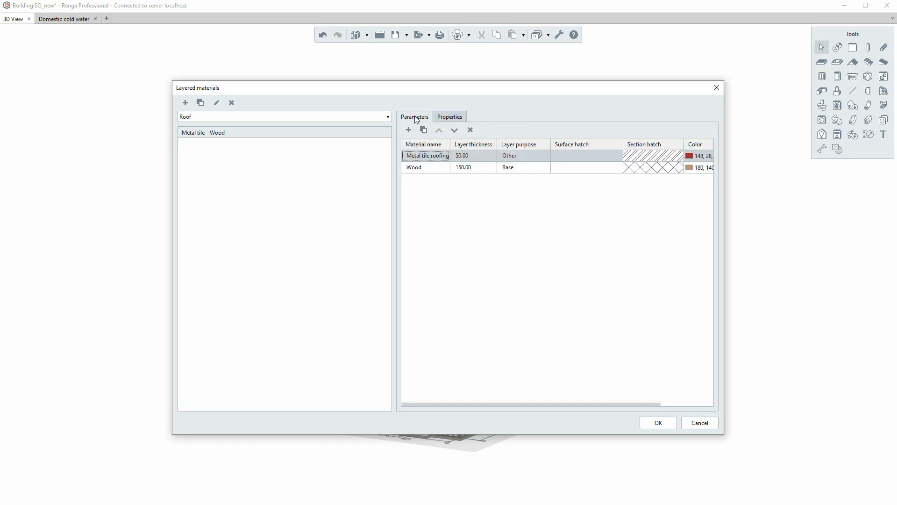
{"action": "left_click", "coordinate": [658, 423]}
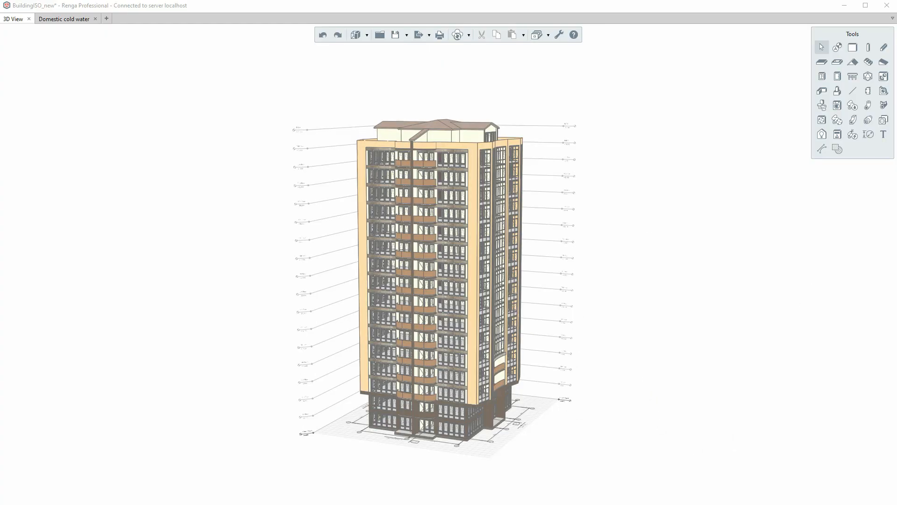
Apply the Metal tile - Wood layered material to the large hipped roof on top of the building.
{"action": "middle_click_drag", "start_coordinate": [350, 242], "coordinate": [428, 313]}
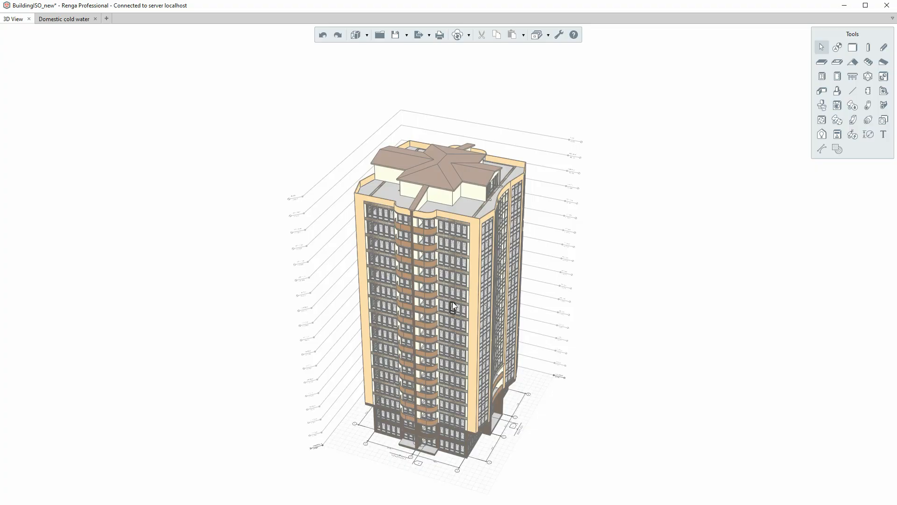
{"action": "scroll", "coordinate": [451, 243], "scroll_direction": "up", "scroll_amount": 3}
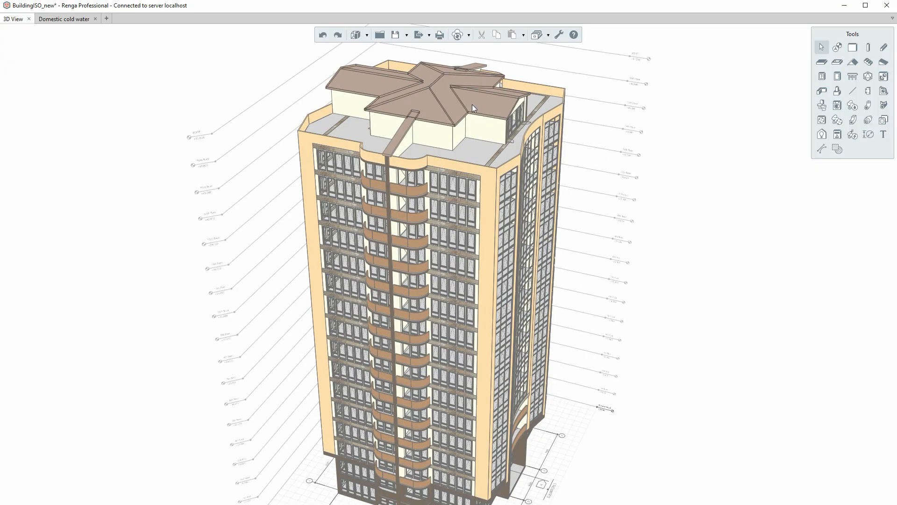
{"action": "left_click", "coordinate": [437, 86]}
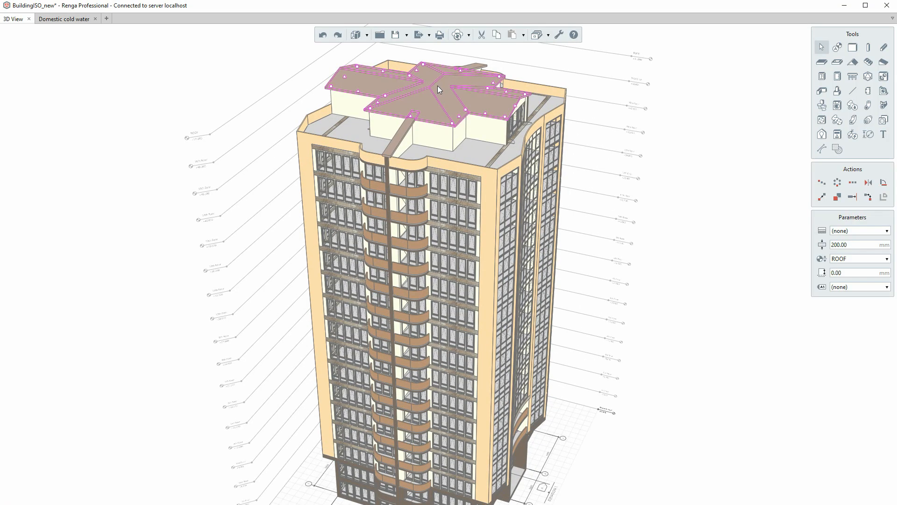
{"action": "left_click", "coordinate": [863, 231]}
{"action": "left_click", "coordinate": [862, 252]}
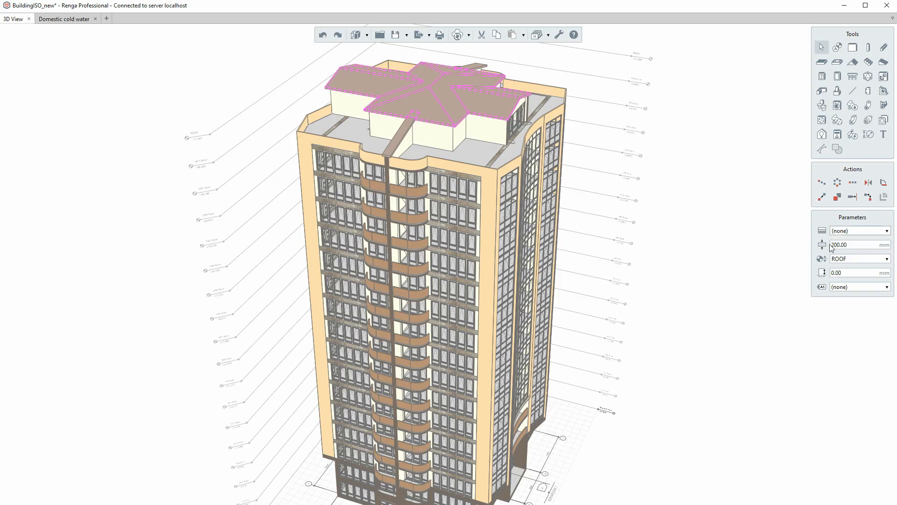
{"action": "left_click", "coordinate": [715, 231]}
{"action": "scroll", "coordinate": [430, 105], "scroll_direction": "up", "scroll_amount": 10}
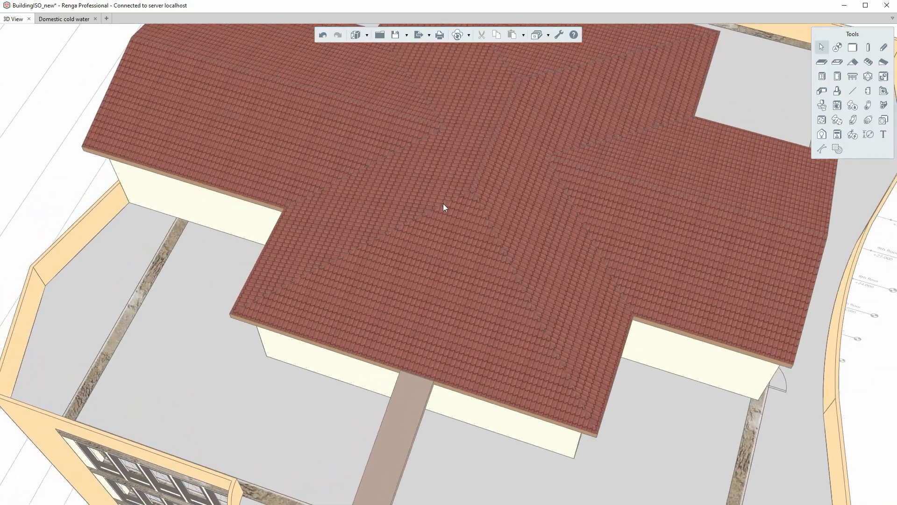
{"action": "middle_click_drag", "start_coordinate": [444, 206], "coordinate": [448, 176]}
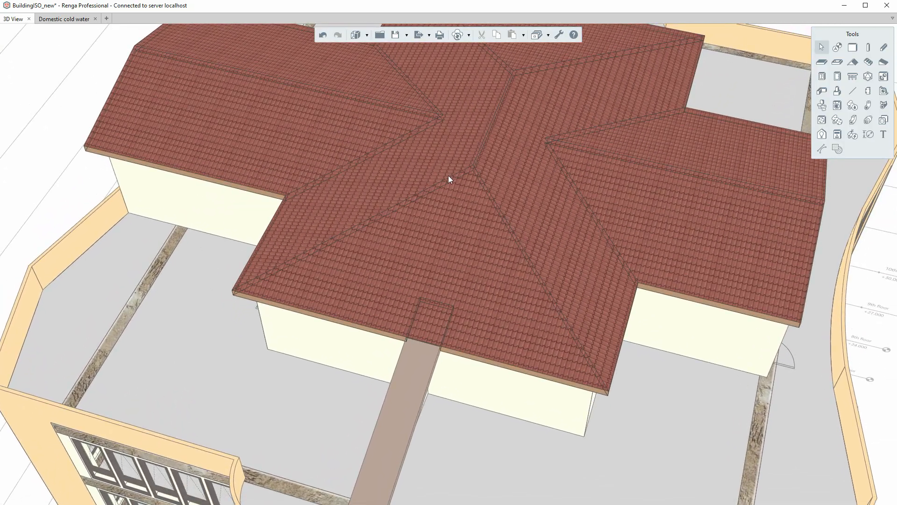
{"action": "scroll", "coordinate": [453, 170], "scroll_direction": "down", "scroll_amount": 10}
{"action": "middle_click_drag", "start_coordinate": [498, 321], "coordinate": [511, 224]}
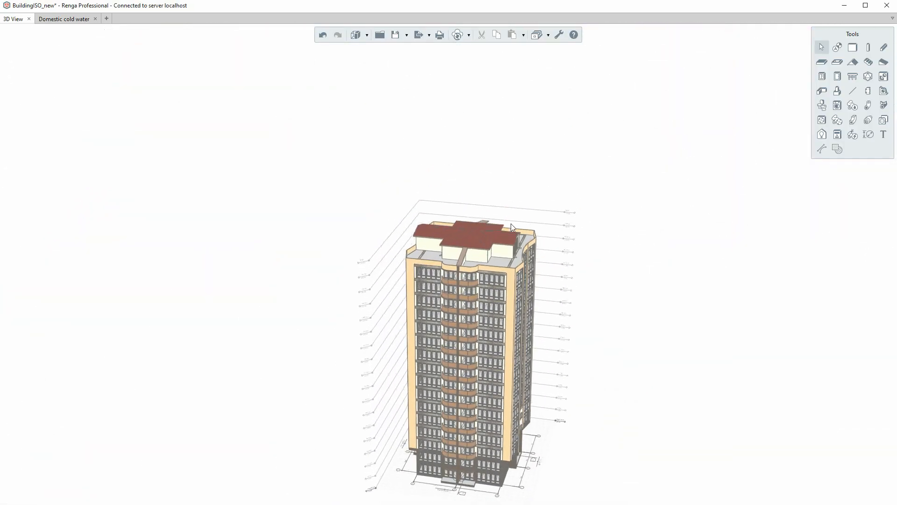